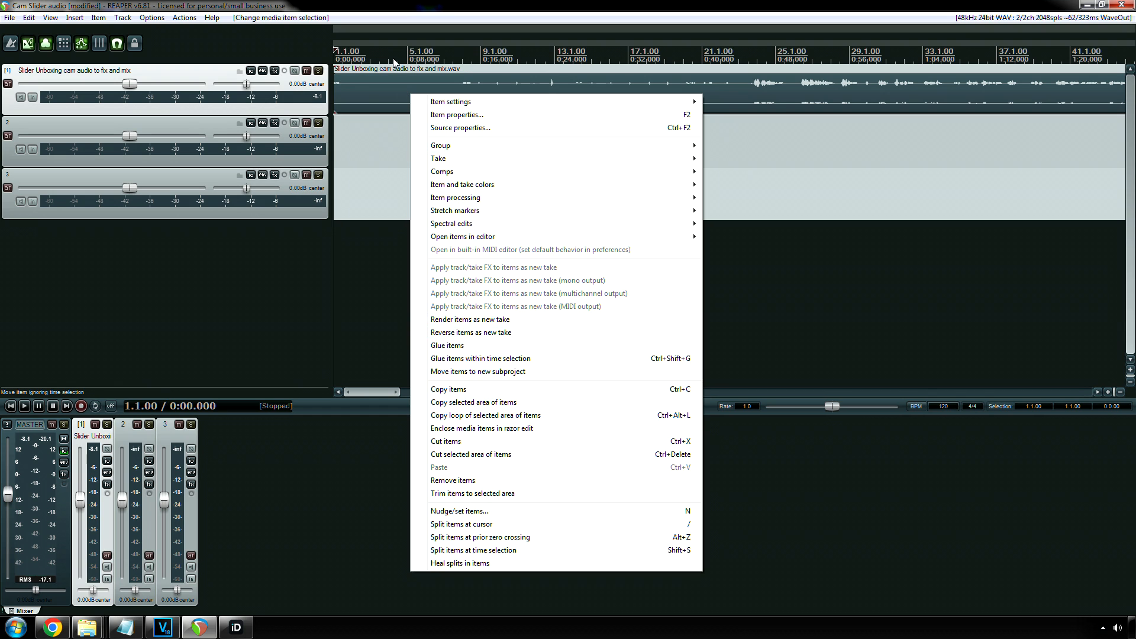
Step: Open the first track's cam audio item in iZotope RX 6 Audio Editor for external editing
{"action": "left_click", "coordinate": [400, 94]}
{"action": "right_click", "coordinate": [400, 95]}
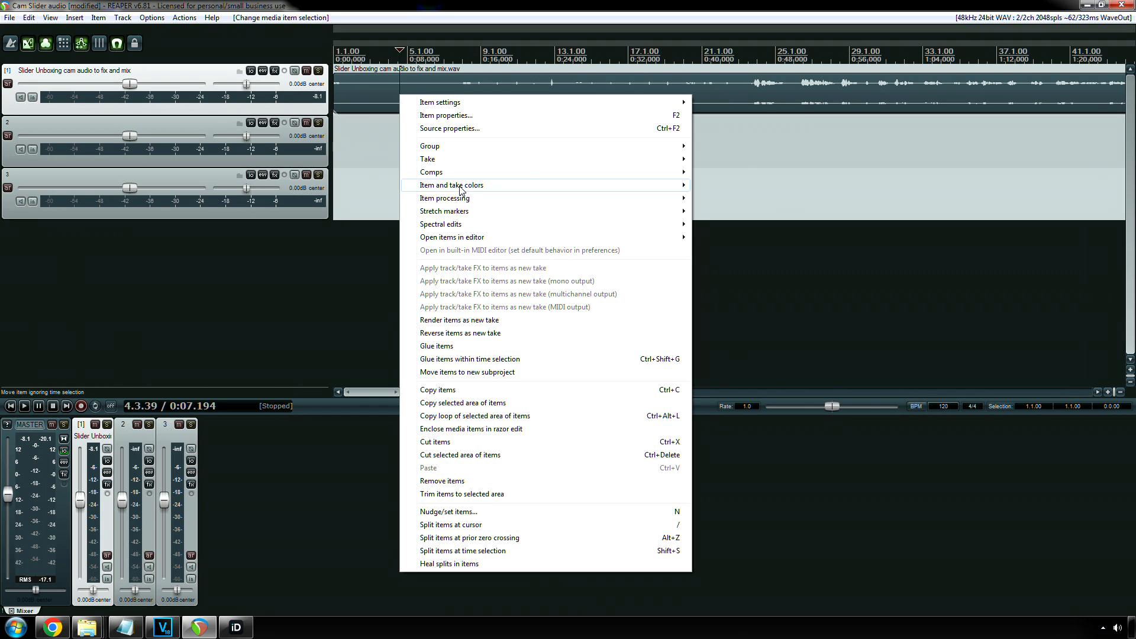
{"action": "mouse_move", "coordinate": [500, 236]}
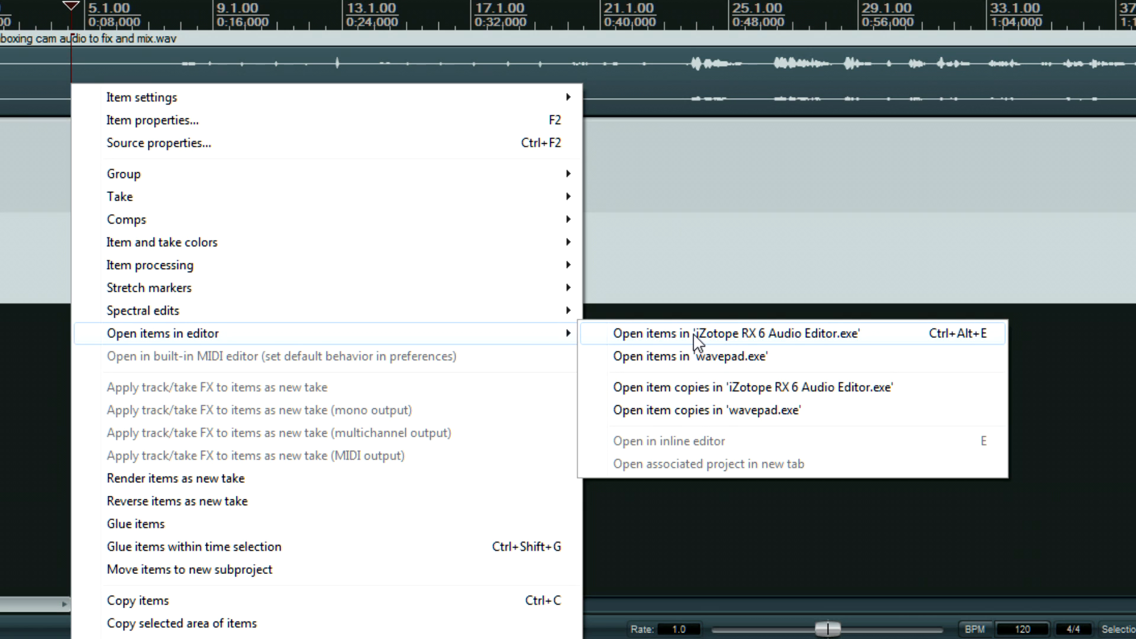
{"action": "left_click", "coordinate": [698, 335]}
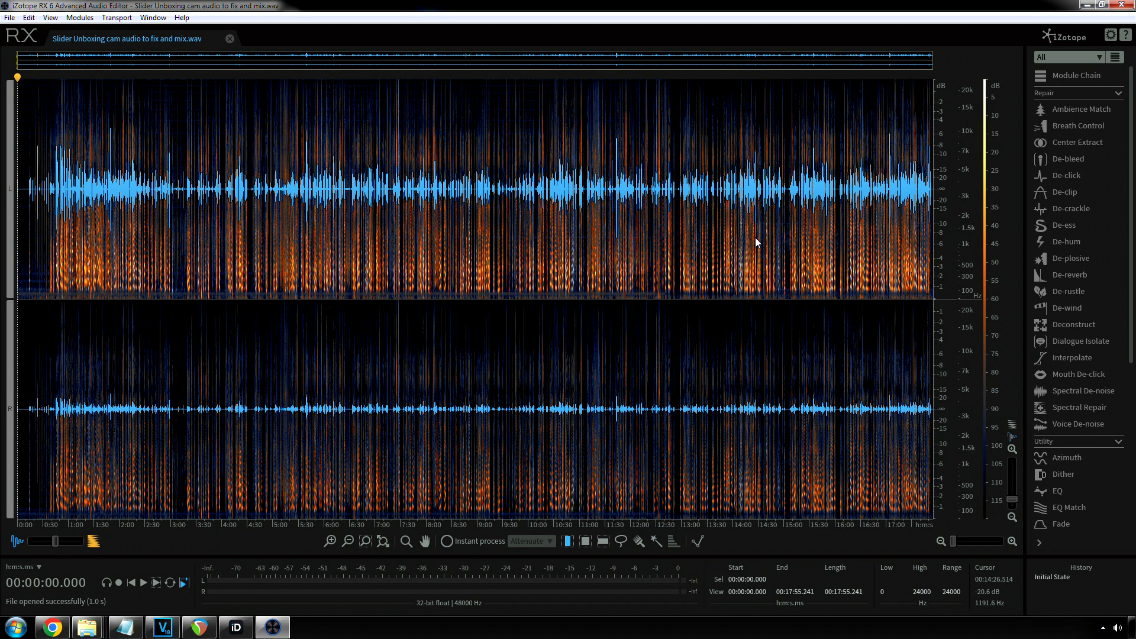
Step: Examine the waveform and spectrogram of roughly the first minute of the recording
{"action": "left_click", "coordinate": [69, 231]}
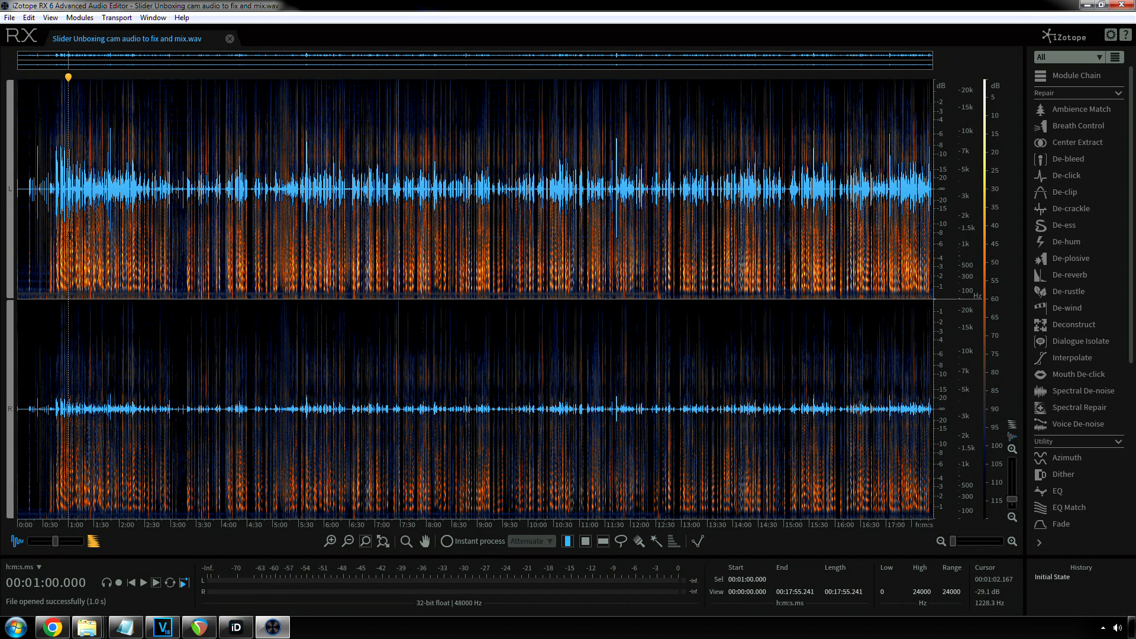
{"action": "left_click", "coordinate": [135, 227]}
{"action": "left_click", "coordinate": [184, 235]}
{"action": "left_click", "coordinate": [68, 229]}
{"action": "left_click", "coordinate": [52, 228]}
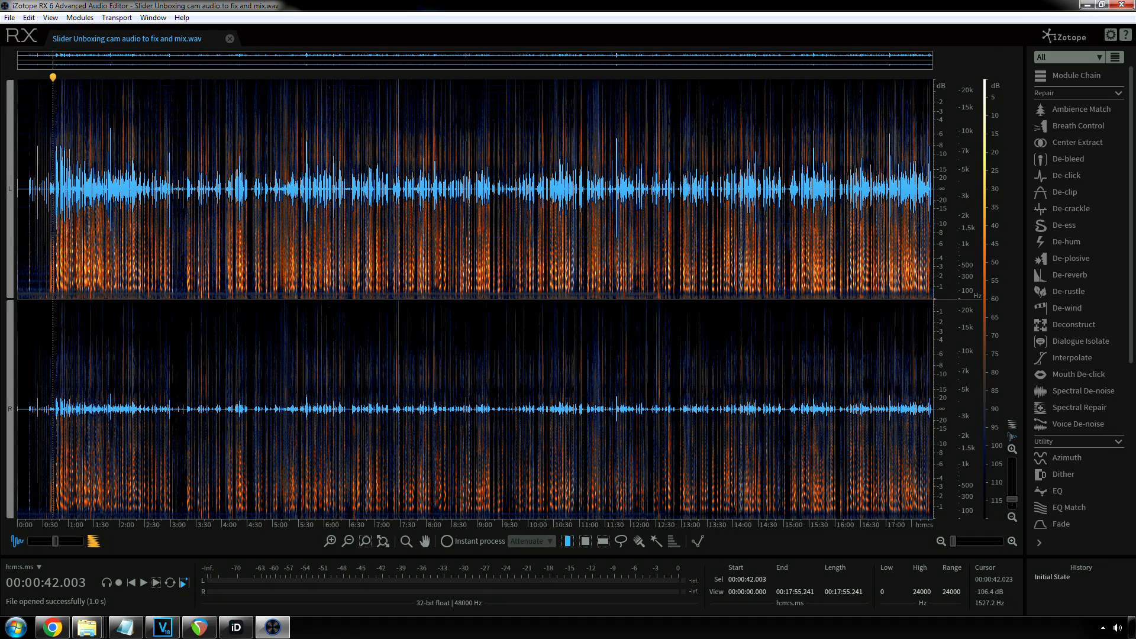
{"action": "scroll", "coordinate": [52, 228], "scroll_direction": "up", "scroll_amount": 5}
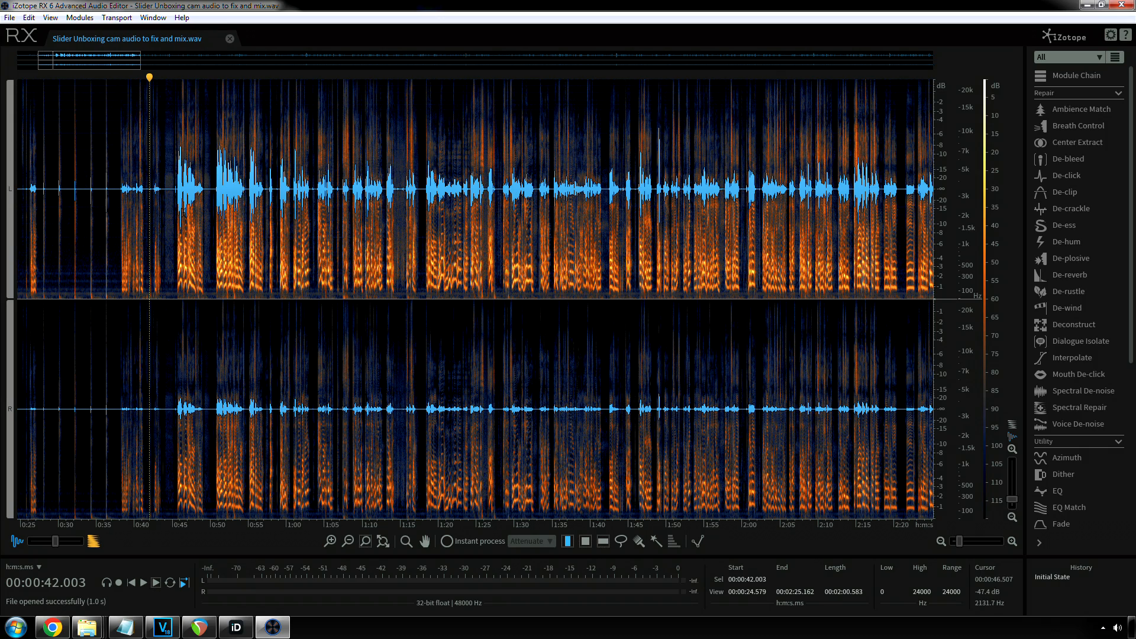
{"action": "left_click", "coordinate": [86, 211]}
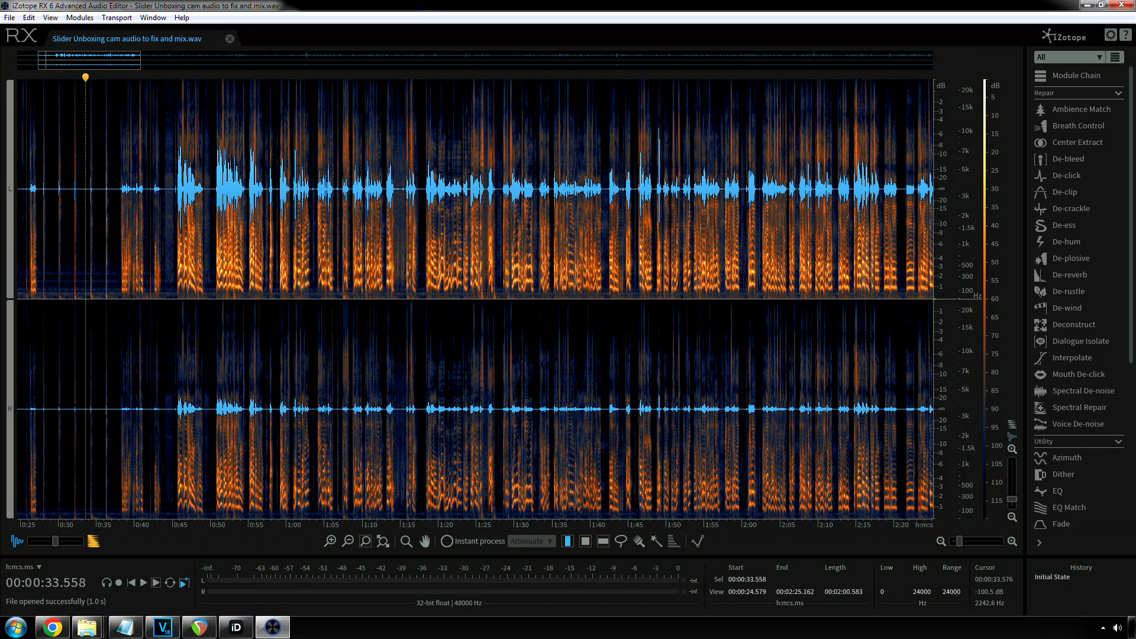
{"action": "left_click", "coordinate": [73, 216]}
{"action": "scroll", "coordinate": [73, 216], "scroll_direction": "up", "scroll_amount": 7}
{"action": "left_click_drag", "start_coordinate": [110, 222], "coordinate": [1, 226]}
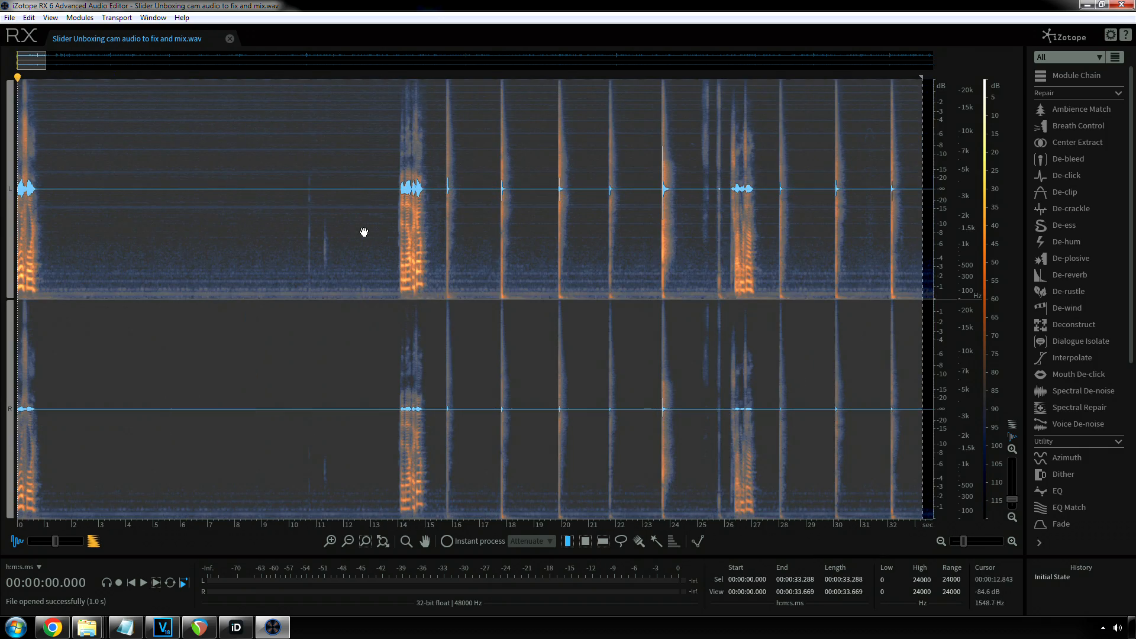
{"action": "scroll", "coordinate": [356, 233], "scroll_direction": "down", "scroll_amount": 2}
{"action": "left_click", "coordinate": [357, 233]}
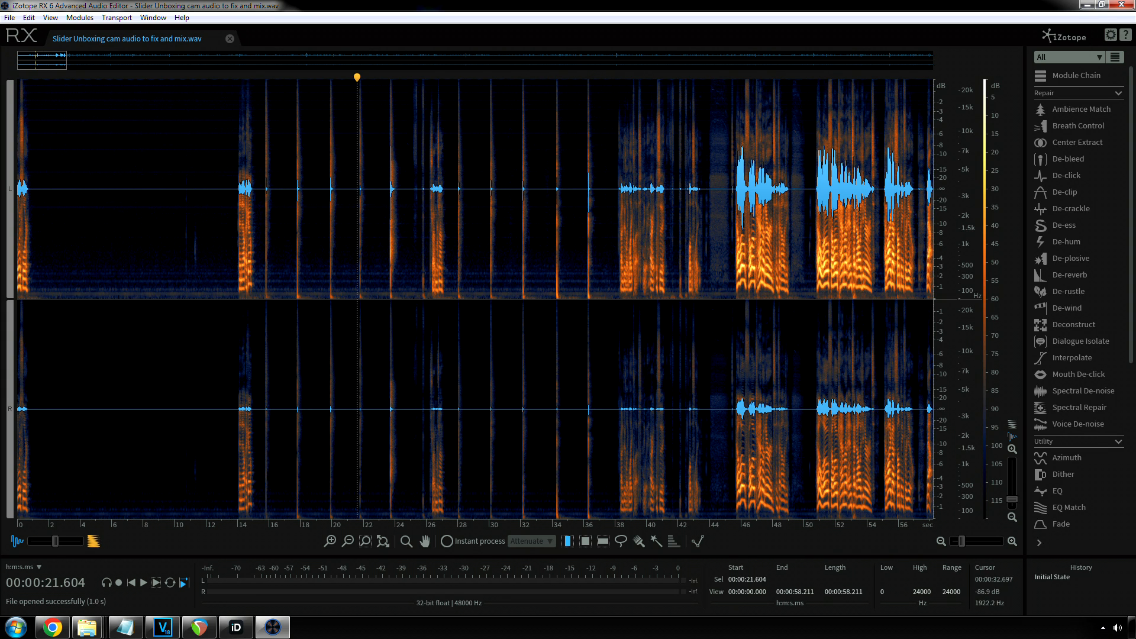
Step: Inspect the isolated sharp transients in the quiet passage between about 15 and 45 seconds
{"action": "left_click", "coordinate": [521, 249]}
{"action": "scroll", "coordinate": [549, 248], "scroll_direction": "up", "scroll_amount": 2}
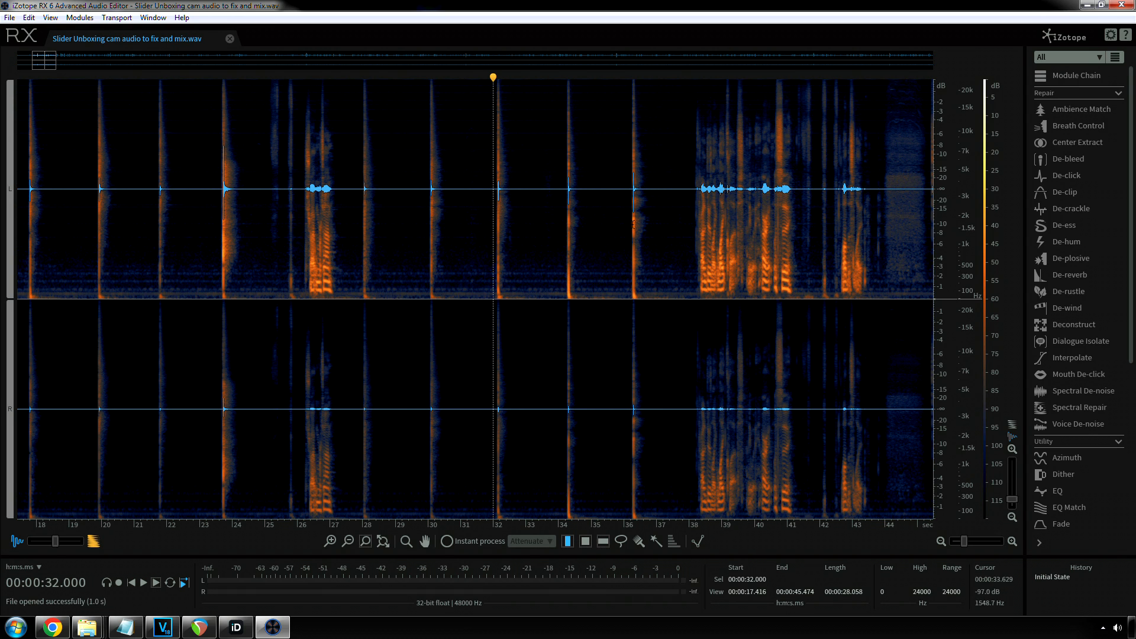
{"action": "scroll", "coordinate": [634, 225], "scroll_direction": "down", "scroll_amount": 3}
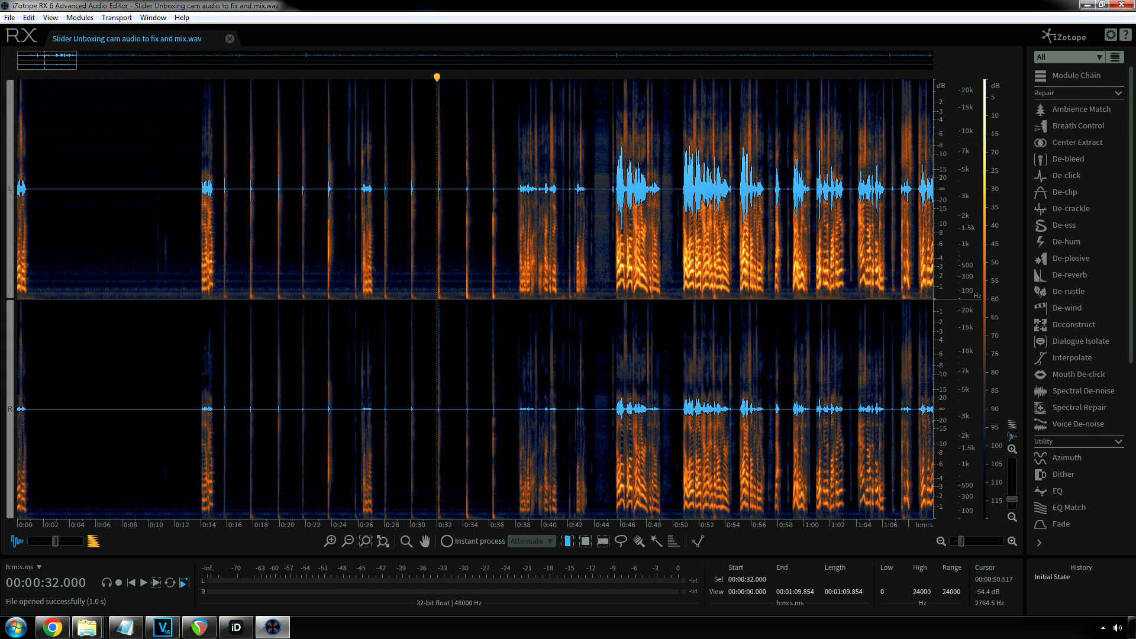
{"action": "scroll", "coordinate": [385, 232], "scroll_direction": "up", "scroll_amount": 4}
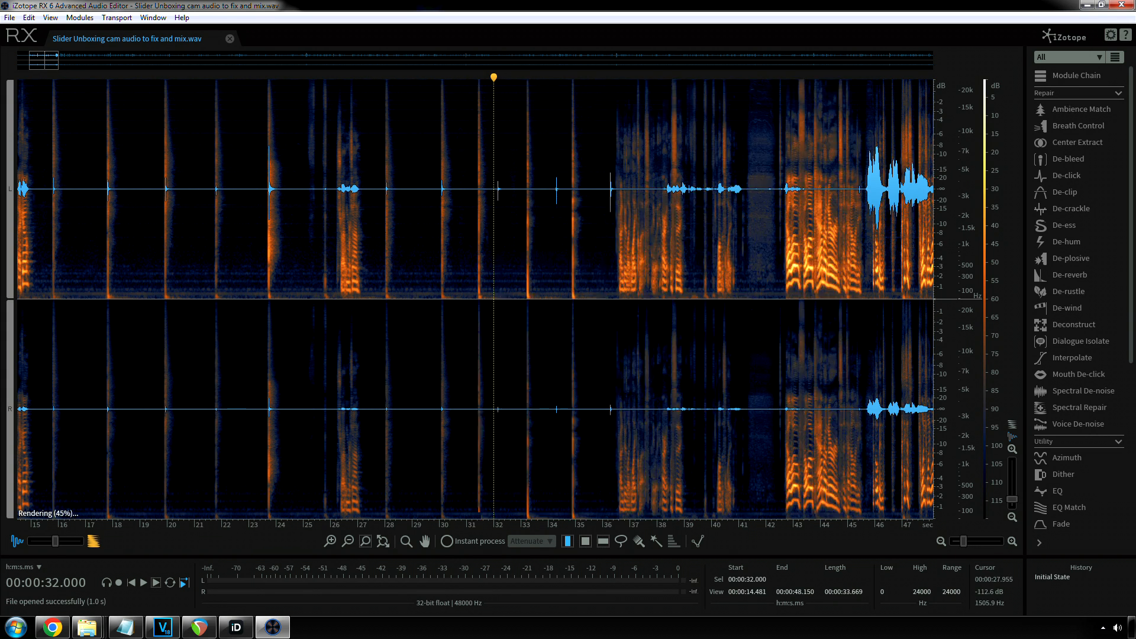
{"action": "left_click", "coordinate": [266, 211]}
{"action": "scroll", "coordinate": [286, 212], "scroll_direction": "down", "scroll_amount": 2}
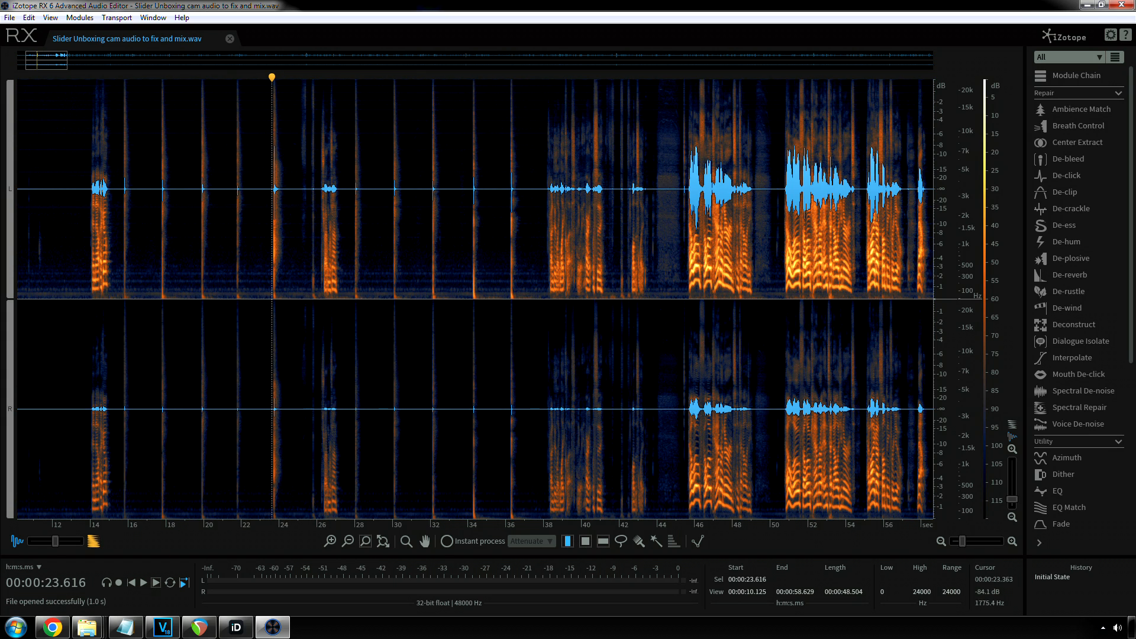
Step: Play the loud transient and its reverb tail from about 23.5 seconds
{"action": "left_click", "coordinate": [270, 216]}
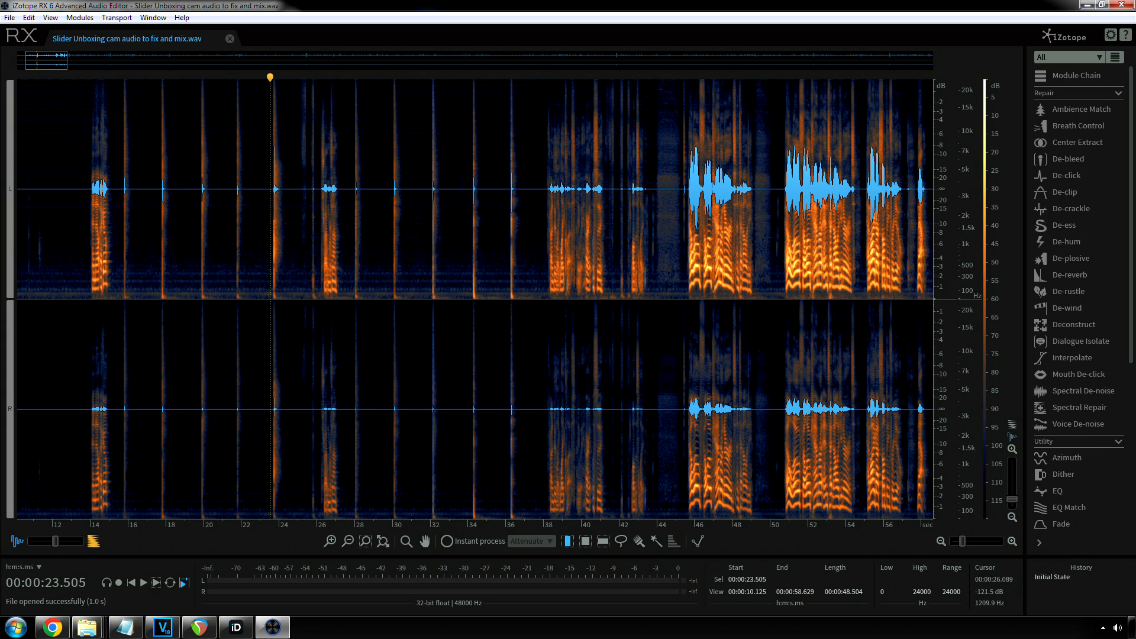
{"action": "scroll", "coordinate": [244, 213], "scroll_direction": "up", "scroll_amount": 5}
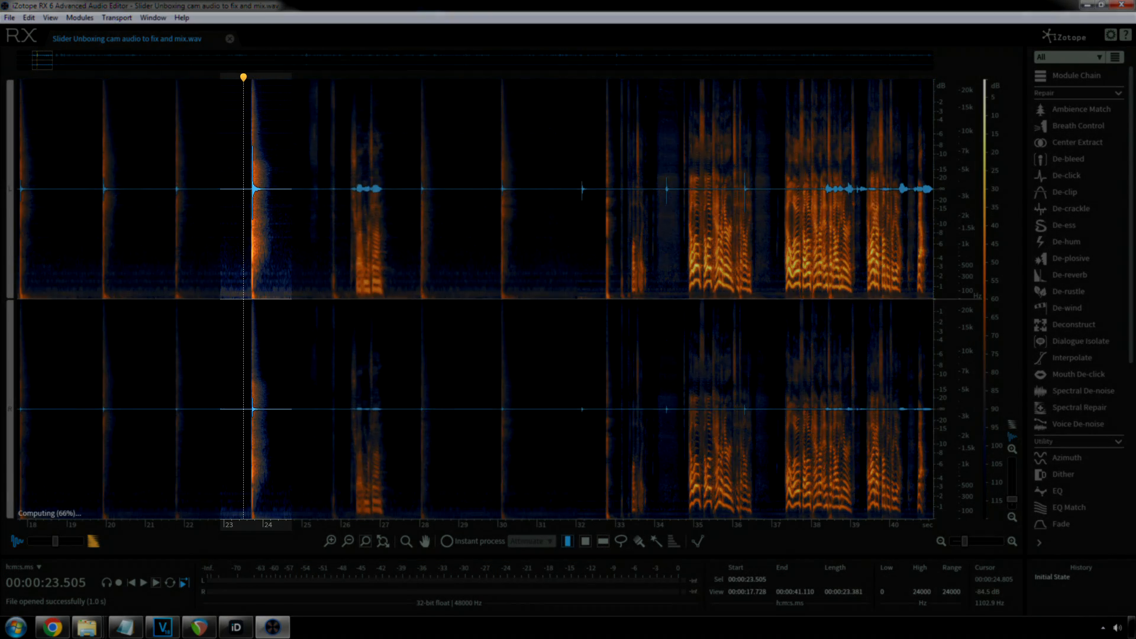
{"action": "key", "text": "space"}
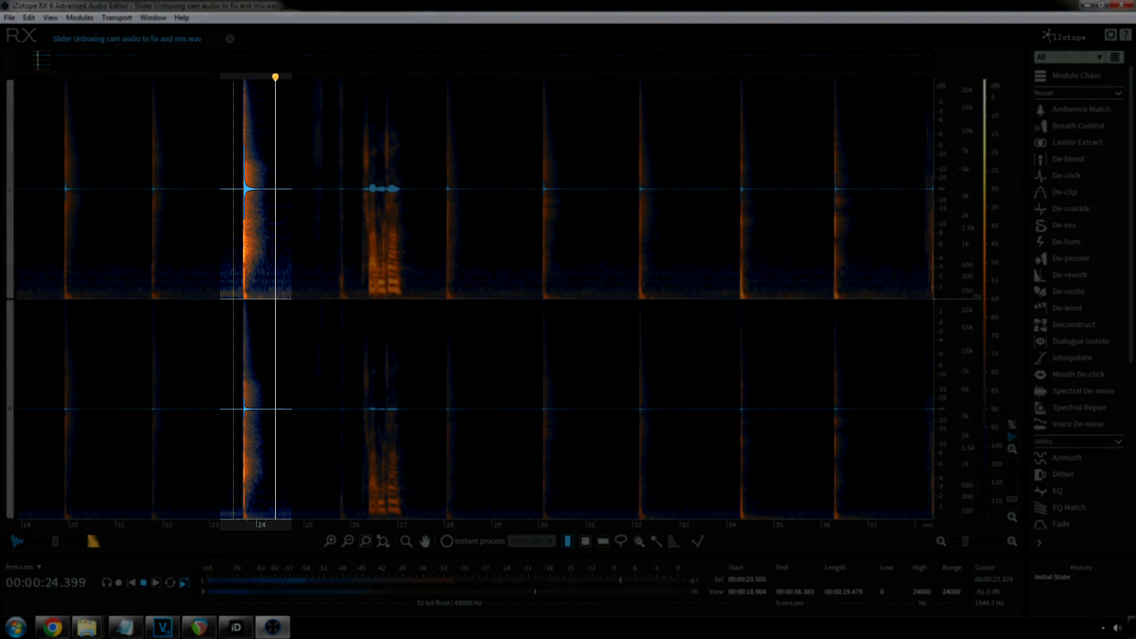
{"action": "key", "text": "space"}
{"action": "scroll", "coordinate": [385, 227], "scroll_direction": "down", "scroll_amount": 6}
{"action": "scroll", "coordinate": [384, 228], "scroll_direction": "up", "scroll_amount": 6}
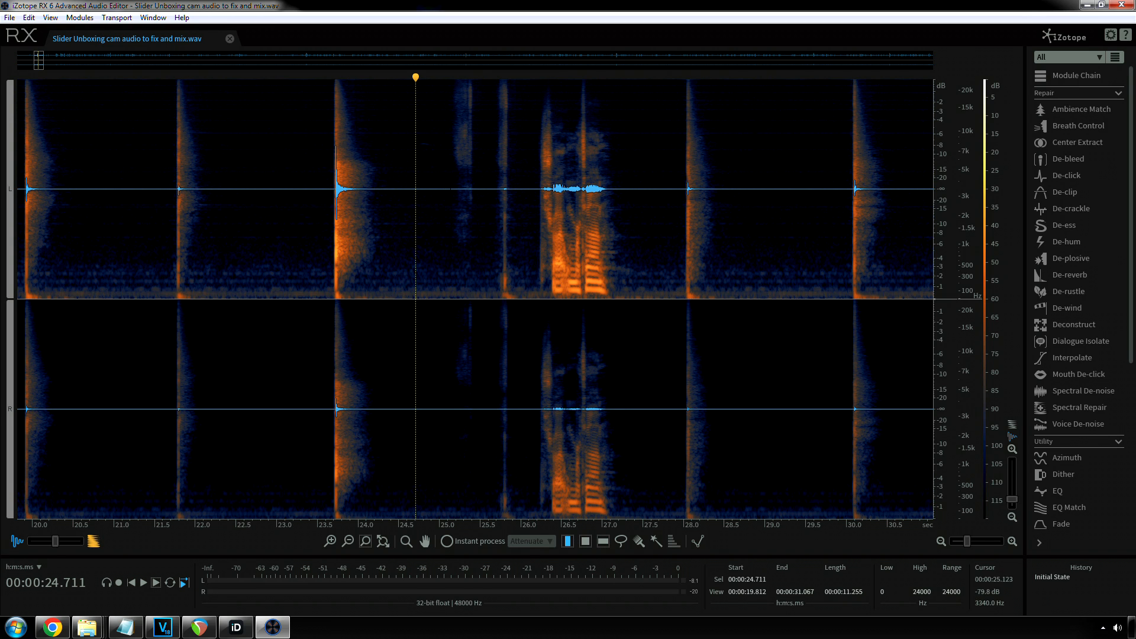
Step: Place the playhead at about 21.4 seconds and open the De-reverb module
{"action": "left_click", "coordinate": [145, 204]}
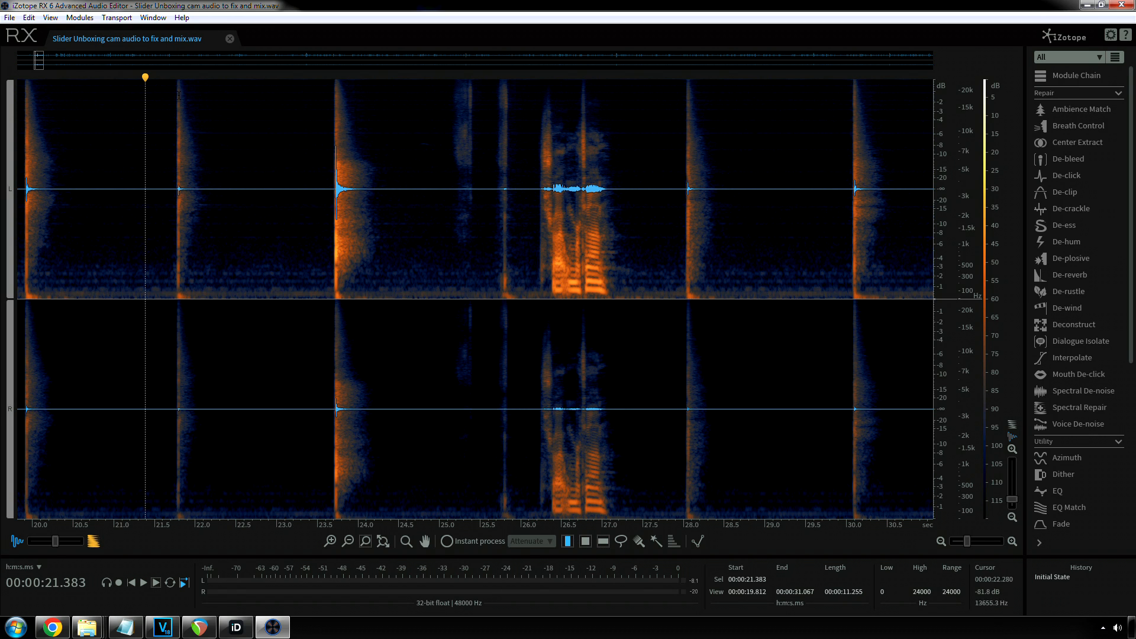
{"action": "left_click", "coordinate": [78, 18]}
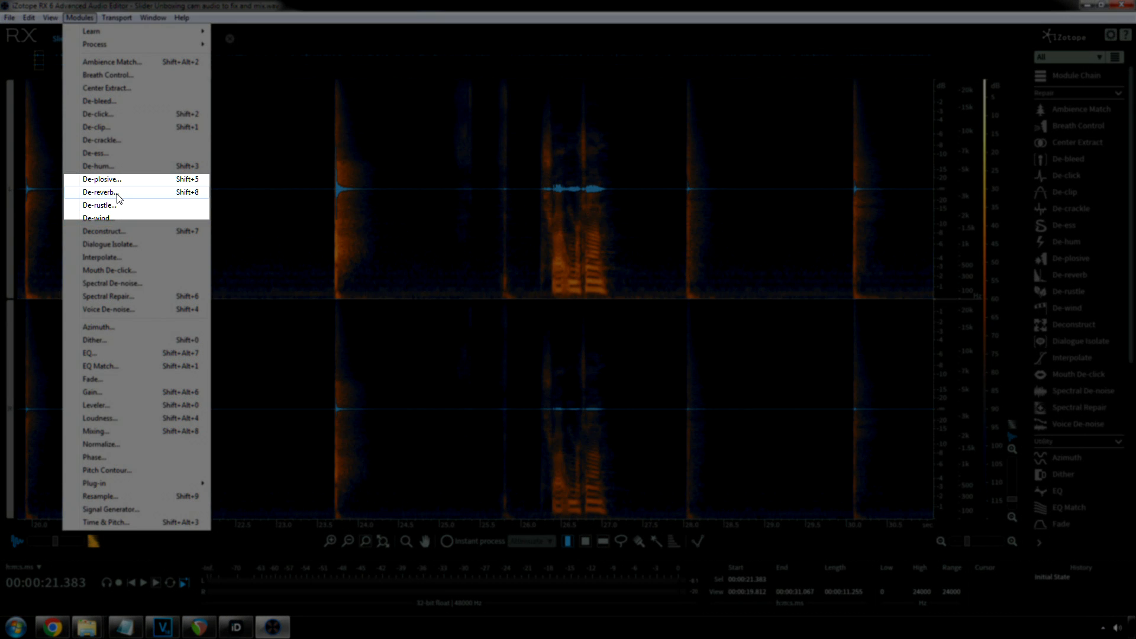
{"action": "left_click", "coordinate": [117, 197]}
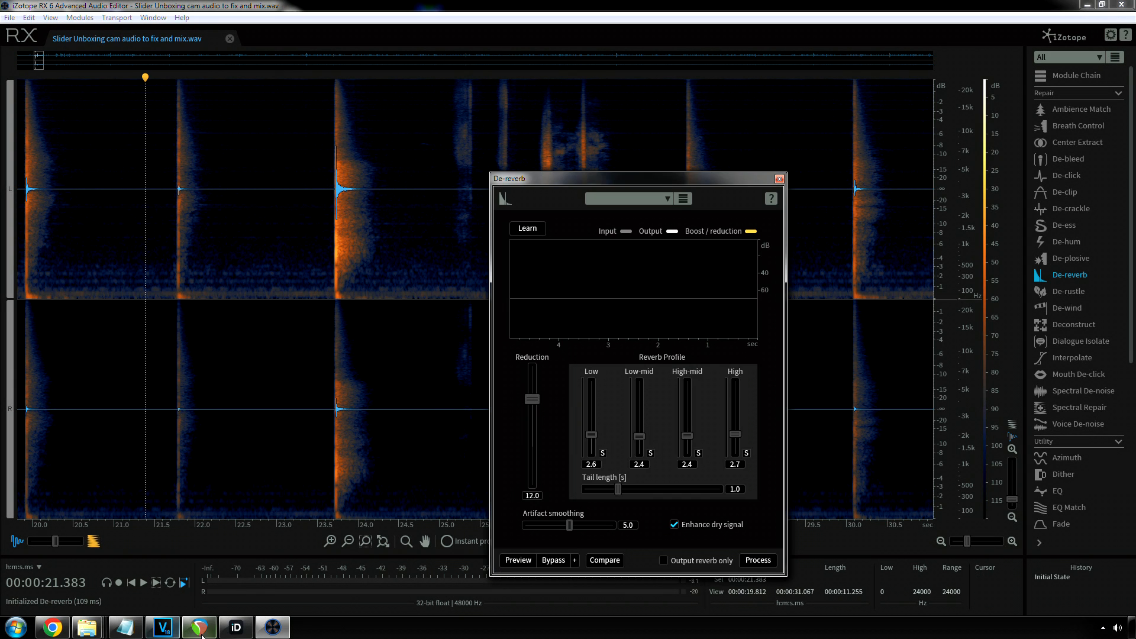
Step: Switch to the Audient iD mixer, raise the DAW 1 and DAW 2 faders, set the speaker level to -7, and return to RX
{"action": "left_click", "coordinate": [225, 626]}
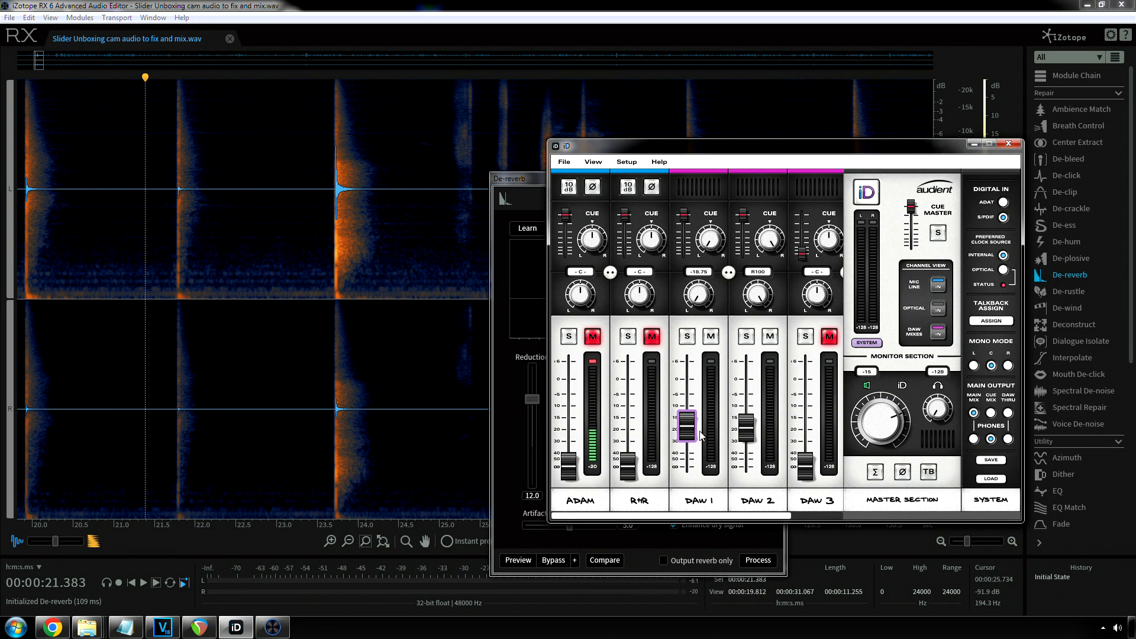
{"action": "scroll", "coordinate": [745, 439], "scroll_direction": "up", "scroll_amount": 6}
{"action": "scroll", "coordinate": [687, 435], "scroll_direction": "up", "scroll_amount": 7}
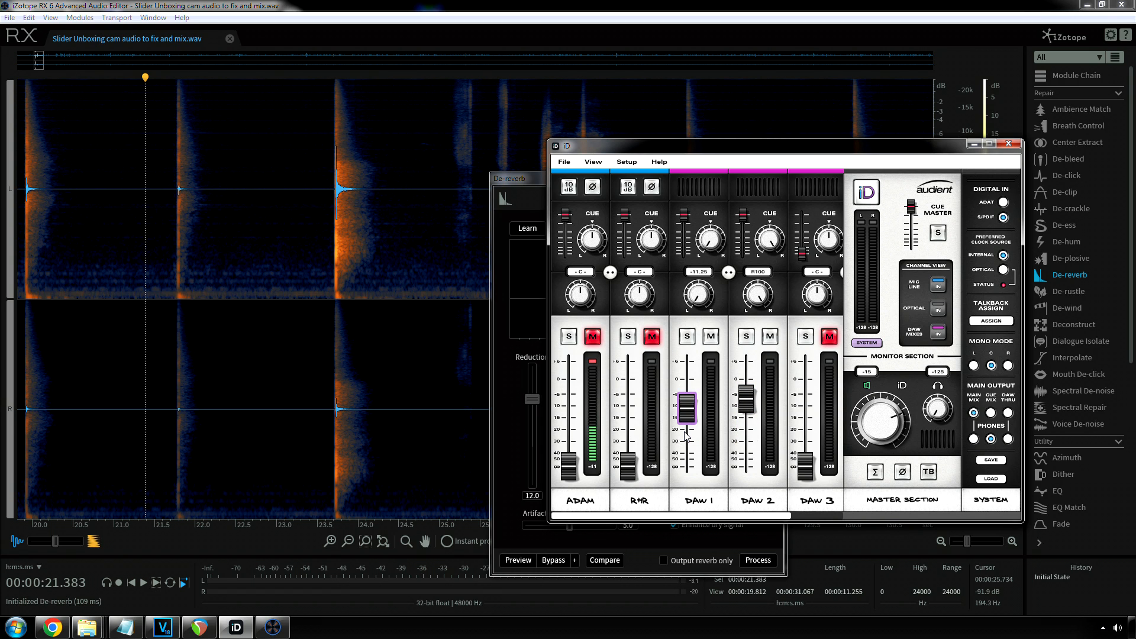
{"action": "scroll", "coordinate": [883, 424], "scroll_direction": "up", "scroll_amount": 3}
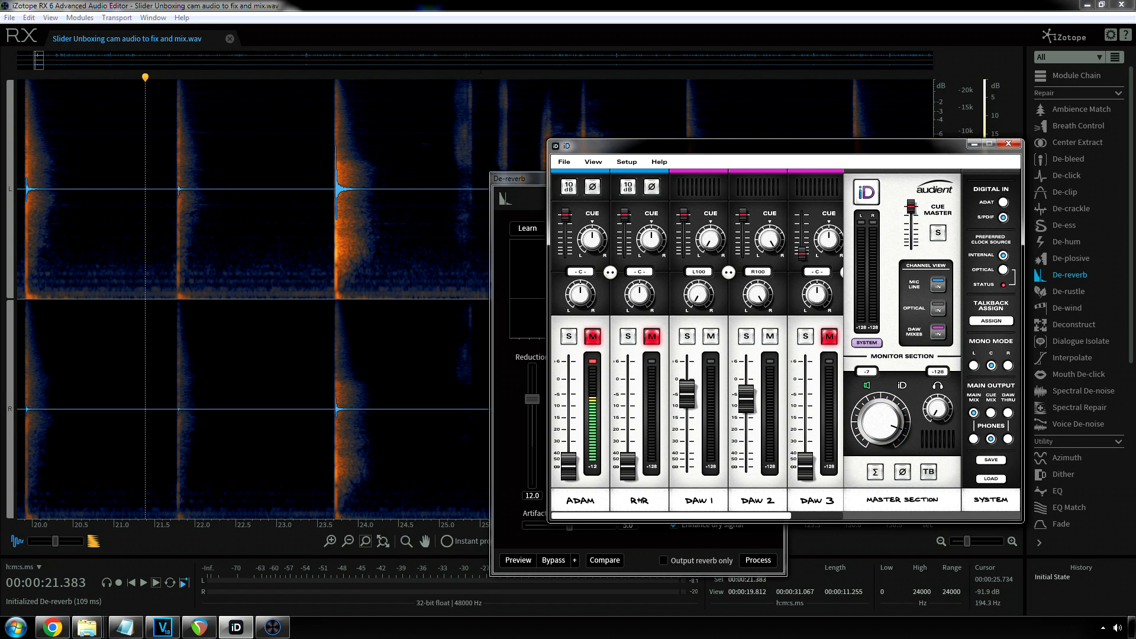
{"action": "left_click", "coordinate": [336, 6]}
Step: Audition the short transient near 21.8 seconds, restarting playback from about 21.35 seconds
{"action": "left_click", "coordinate": [171, 207]}
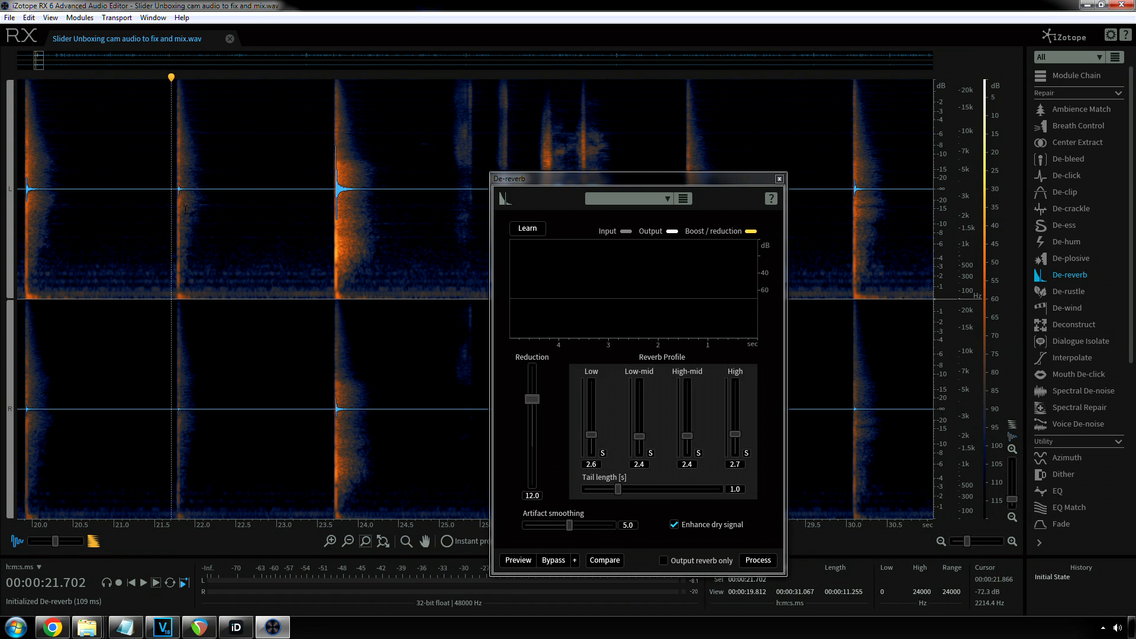
{"action": "key", "text": "space"}
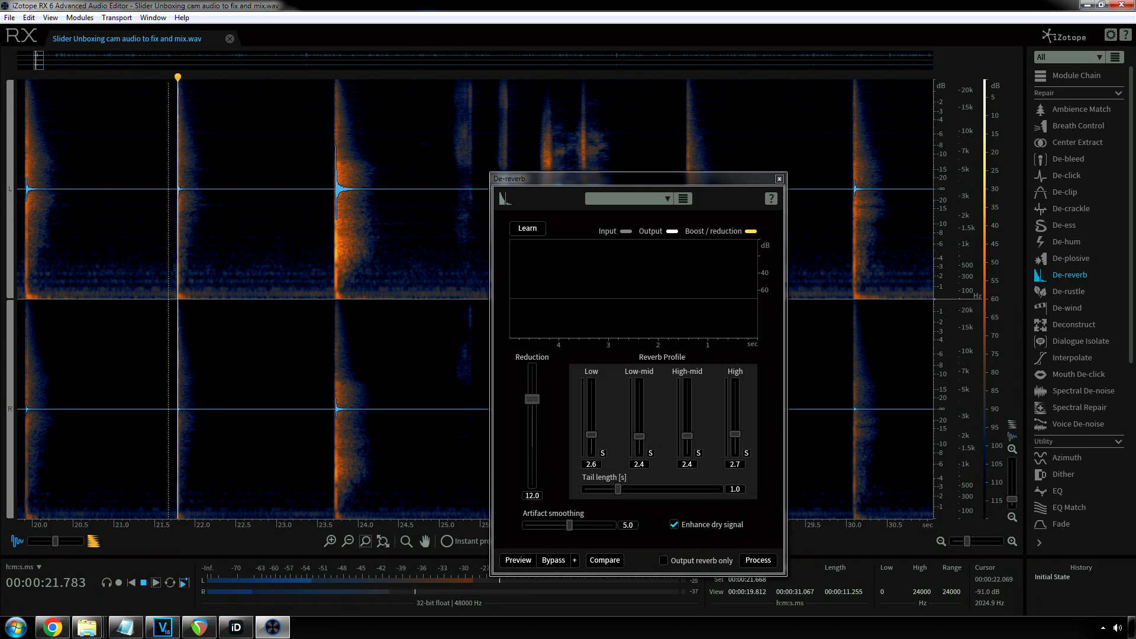
{"action": "left_click", "coordinate": [143, 234]}
{"action": "key", "text": "space"}
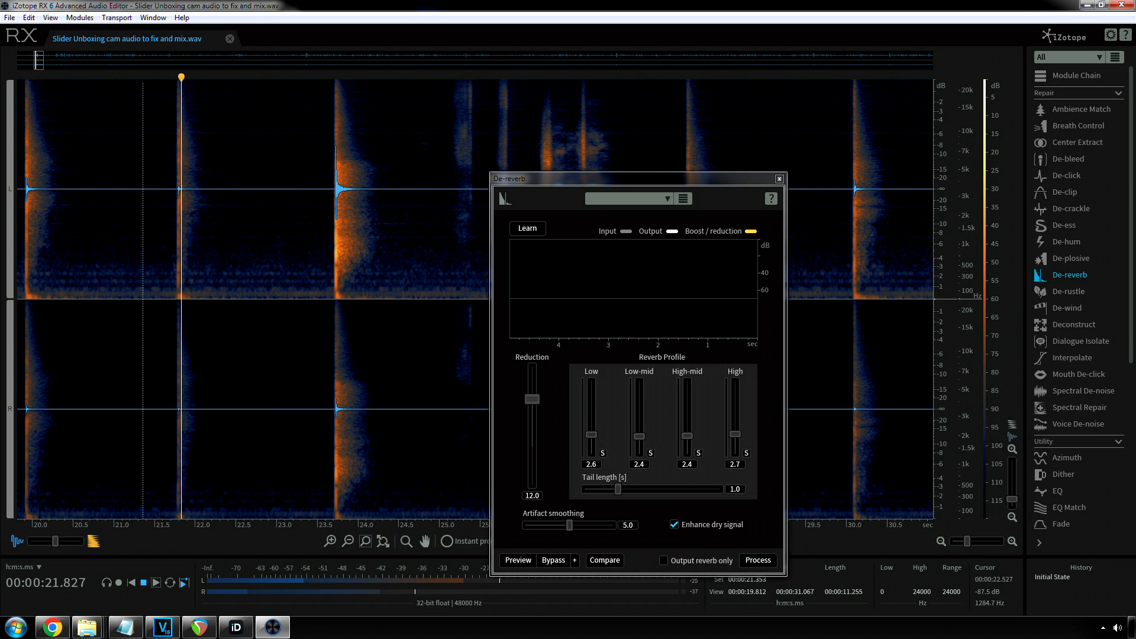
{"action": "key", "text": "space"}
Step: Inspect the transient at about 23.7 seconds and the quiet stretch following its reverb tail
{"action": "left_click_drag", "start_coordinate": [261, 237], "coordinate": [360, 232]}
{"action": "left_click", "coordinate": [333, 211]}
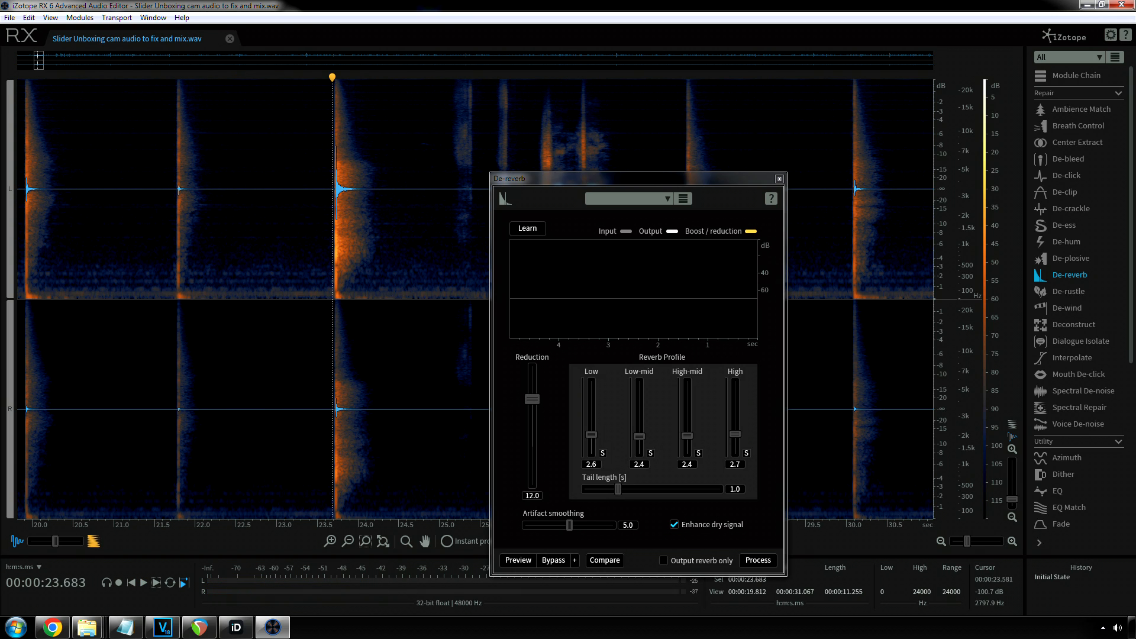
{"action": "left_click", "coordinate": [324, 208]}
{"action": "left_click", "coordinate": [454, 190]}
{"action": "scroll", "coordinate": [454, 190], "scroll_direction": "up", "scroll_amount": 4}
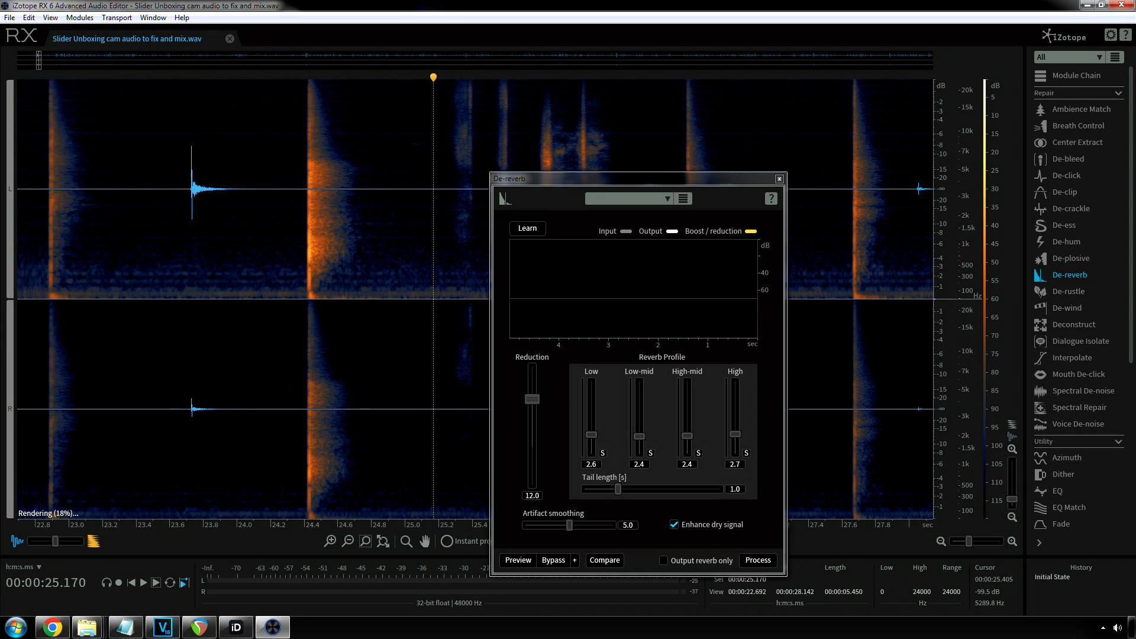
Step: Move the De-reverb window clear of the transient's spectrogram and frame the audio from about 23 to 27.5 seconds
{"action": "left_click_drag", "start_coordinate": [568, 183], "coordinate": [795, 213]}
{"action": "left_click", "coordinate": [431, 201]}
{"action": "scroll", "coordinate": [430, 202], "scroll_direction": "up", "scroll_amount": 3}
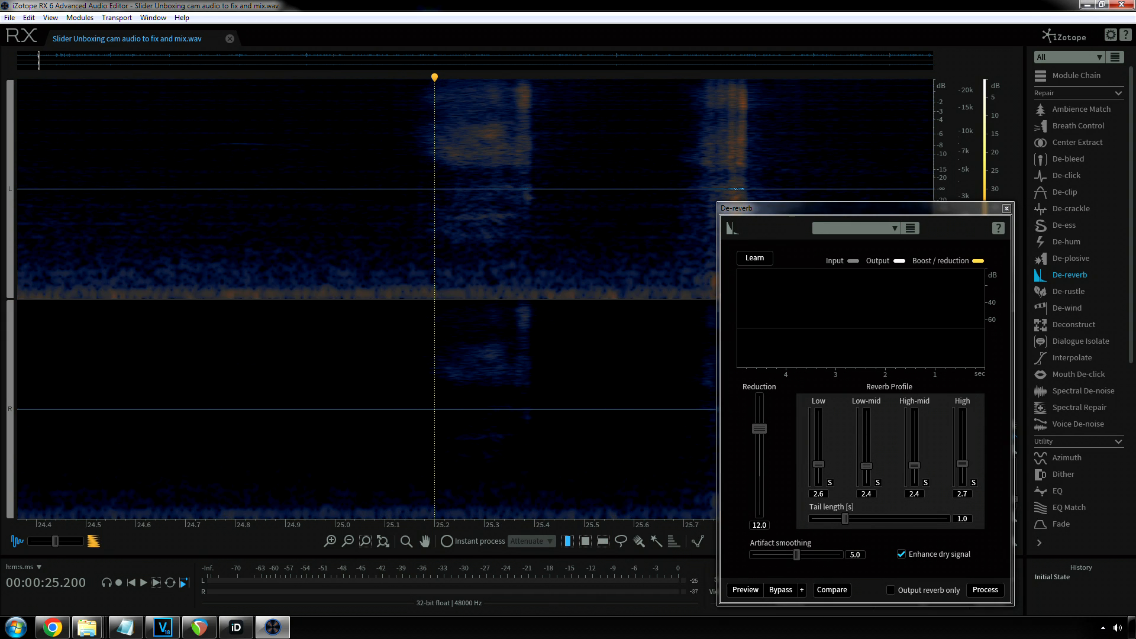
{"action": "scroll", "coordinate": [417, 203], "scroll_direction": "down", "scroll_amount": 2}
{"action": "left_click", "coordinate": [406, 204]}
{"action": "scroll", "coordinate": [406, 205], "scroll_direction": "down", "scroll_amount": 4}
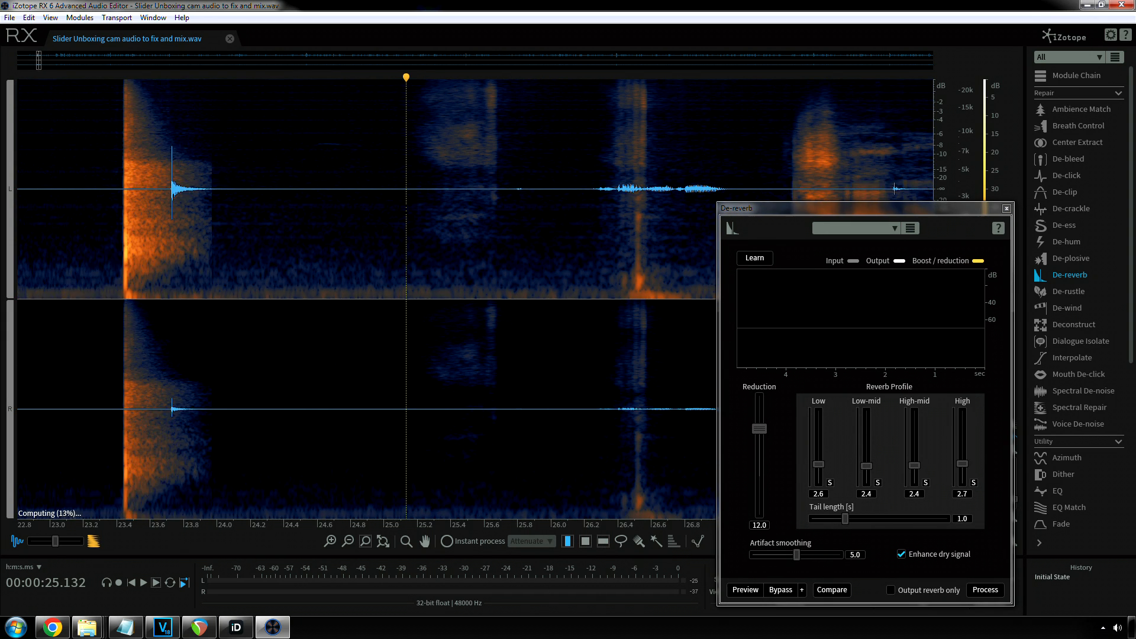
{"action": "scroll", "coordinate": [109, 190], "scroll_direction": "down", "scroll_amount": 1}
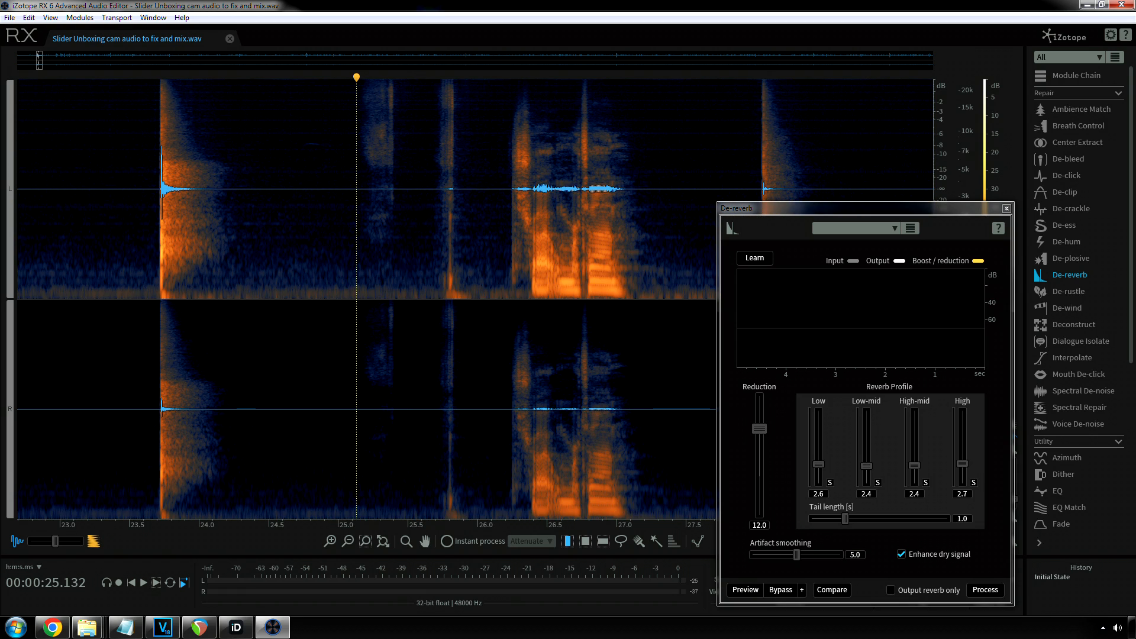
Step: Frame the three transients between about 19.5 and 25 seconds and play the middle one
{"action": "left_click_drag", "start_coordinate": [60, 196], "coordinate": [356, 196]}
{"action": "left_click", "coordinate": [268, 195]}
{"action": "scroll", "coordinate": [550, 195], "scroll_direction": "down", "scroll_amount": 5}
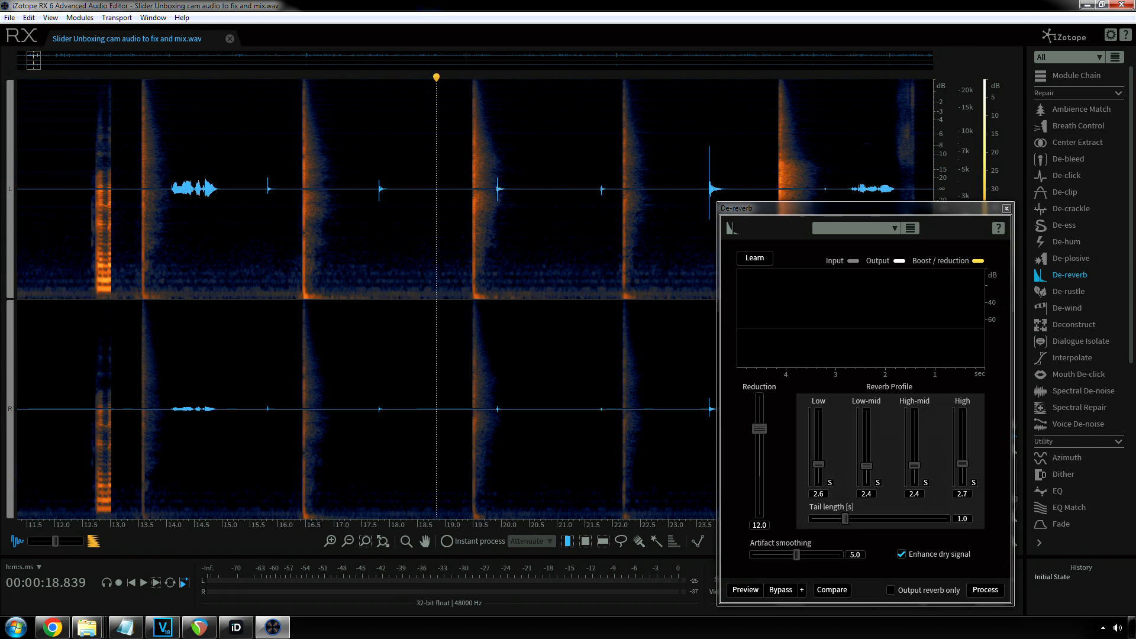
{"action": "scroll", "coordinate": [552, 196], "scroll_direction": "down", "scroll_amount": 2}
{"action": "left_click", "coordinate": [662, 195]}
{"action": "key", "text": "space"}
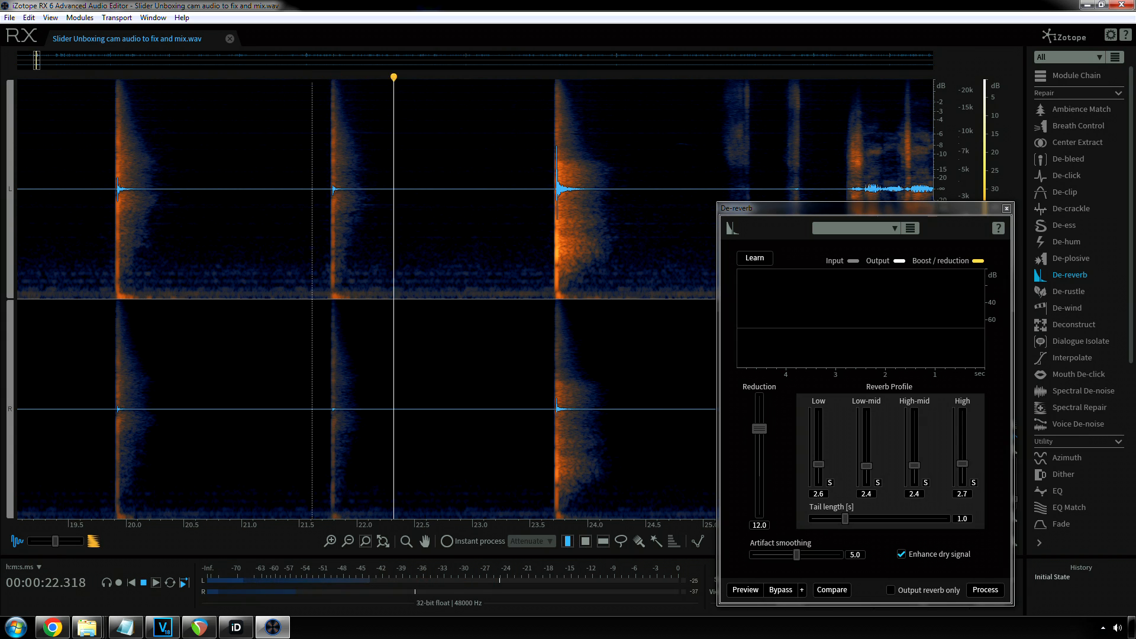
{"action": "key", "text": "space"}
Step: Select the loud transient with its full reverb tail, from about 23.0 to 25.1 seconds, and play the selection
{"action": "left_click", "coordinate": [476, 215]}
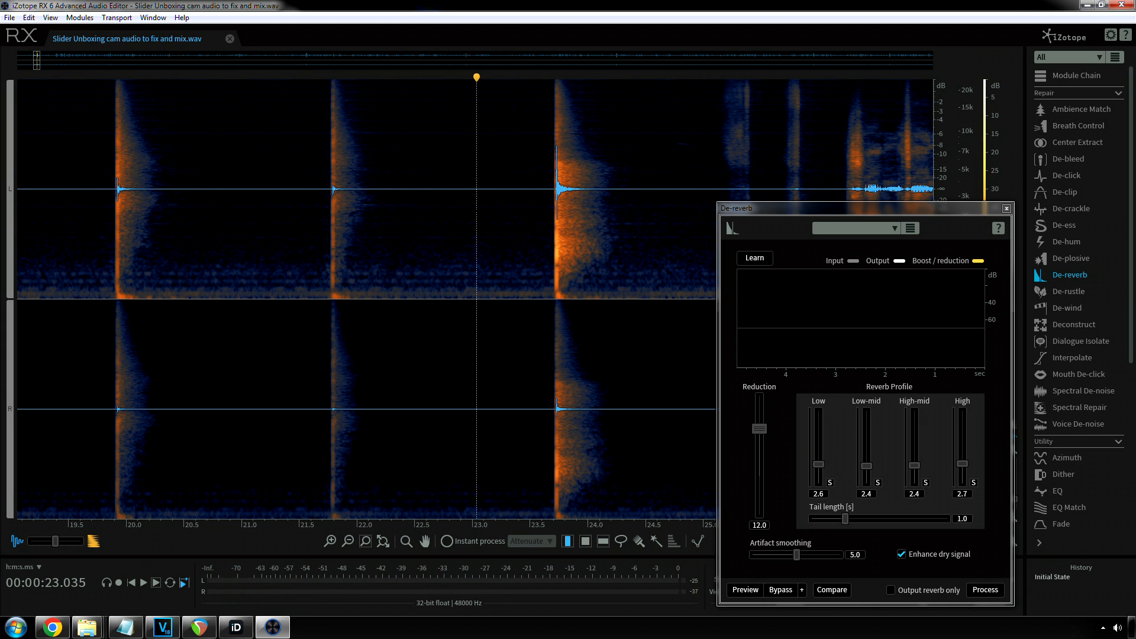
{"action": "left_click_drag", "start_coordinate": [476, 216], "coordinate": [715, 230]}
{"action": "key", "text": "space"}
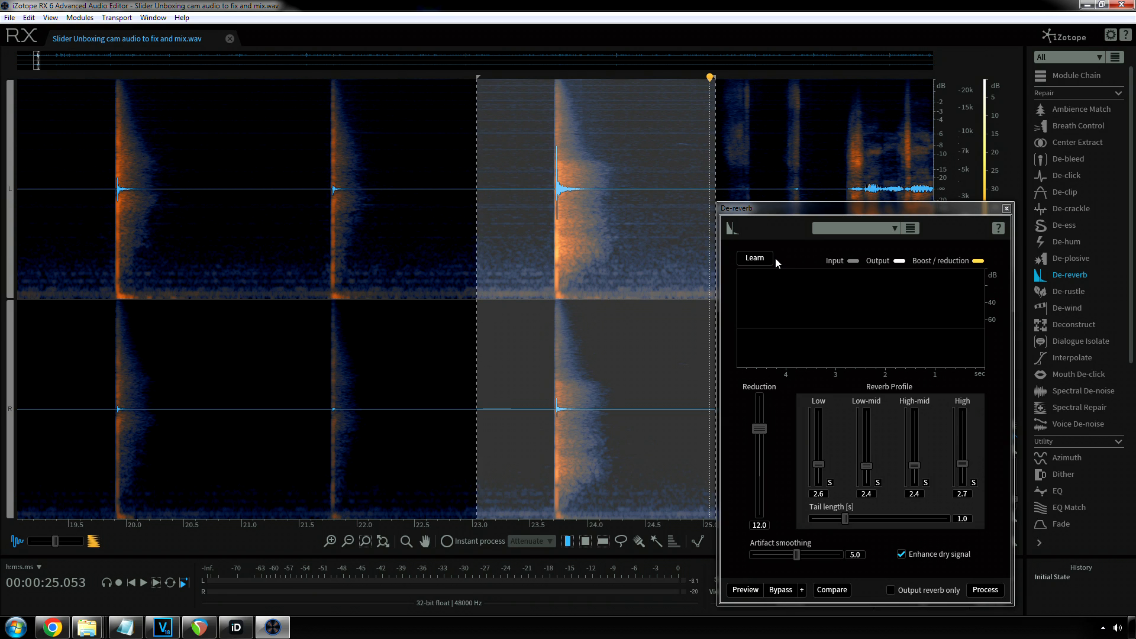
Step: Learn the reverb profile from the selected transient, and preview the de-reverb on the speech from about 44.7 to 57.6 seconds
{"action": "left_click", "coordinate": [755, 258]}
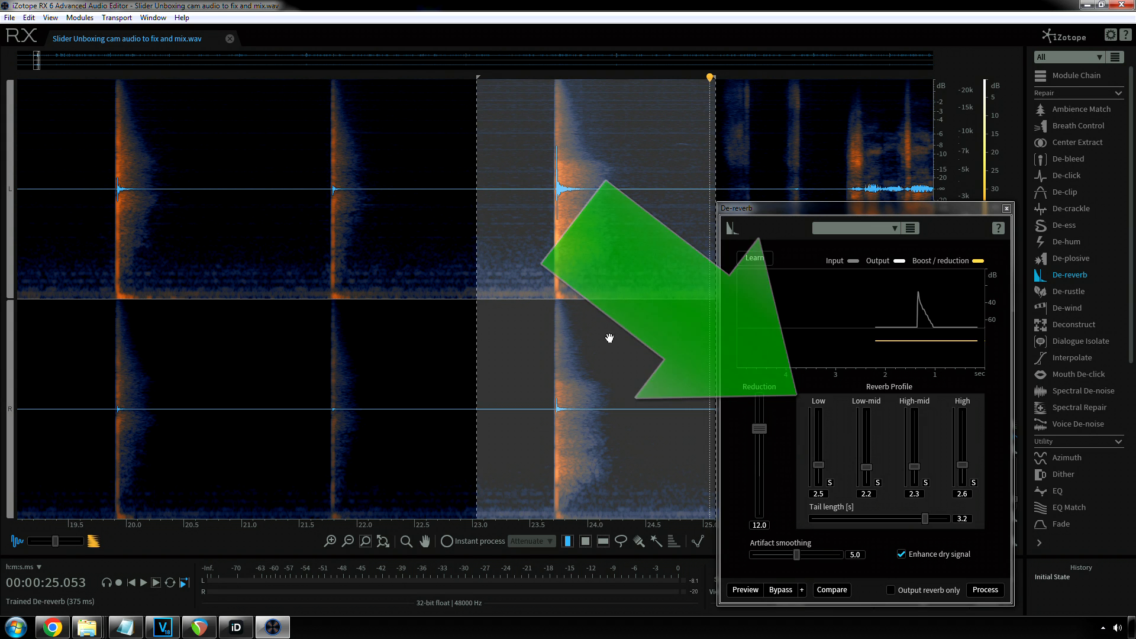
{"action": "scroll", "coordinate": [541, 368], "scroll_direction": "down", "scroll_amount": 10}
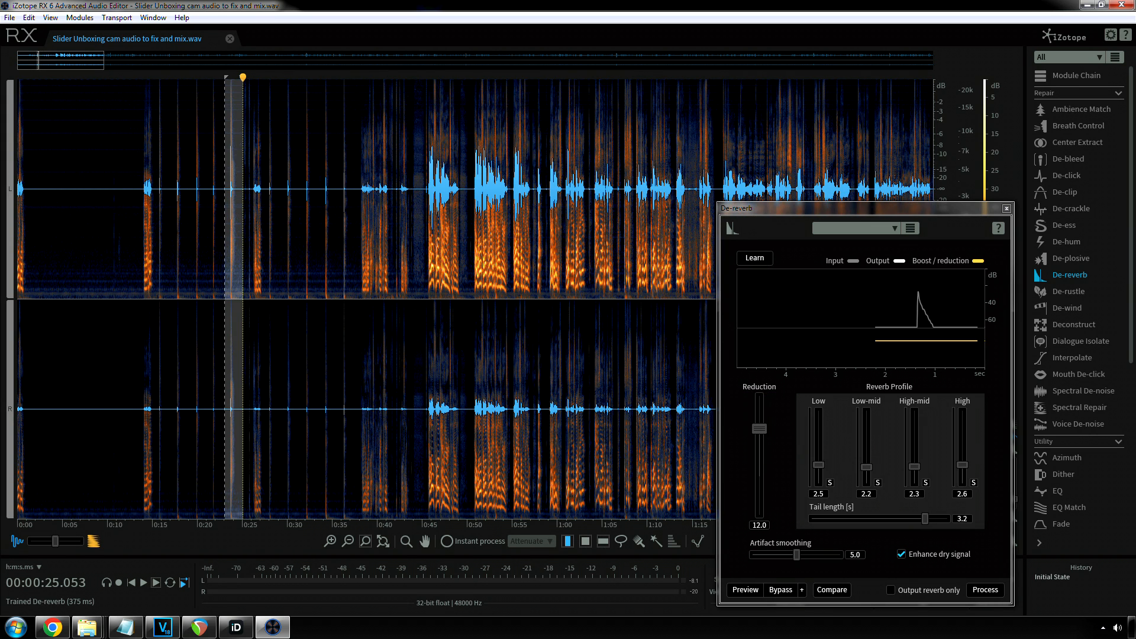
{"action": "left_click", "coordinate": [422, 248]}
{"action": "scroll", "coordinate": [474, 249], "scroll_direction": "up", "scroll_amount": 5}
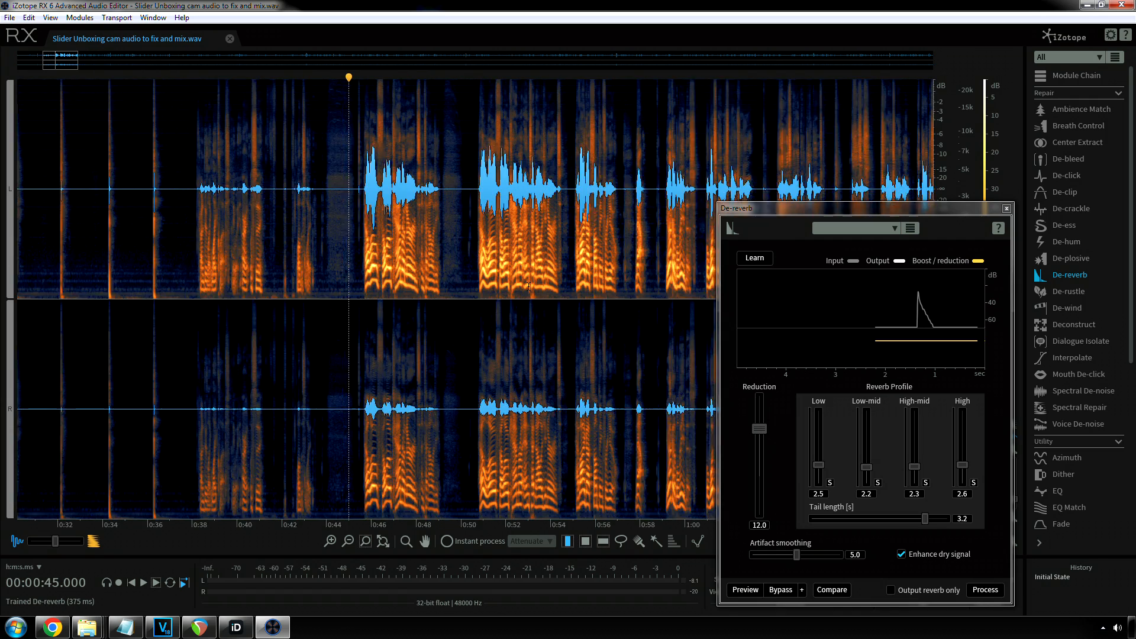
{"action": "left_click_drag", "start_coordinate": [206, 202], "coordinate": [704, 222]}
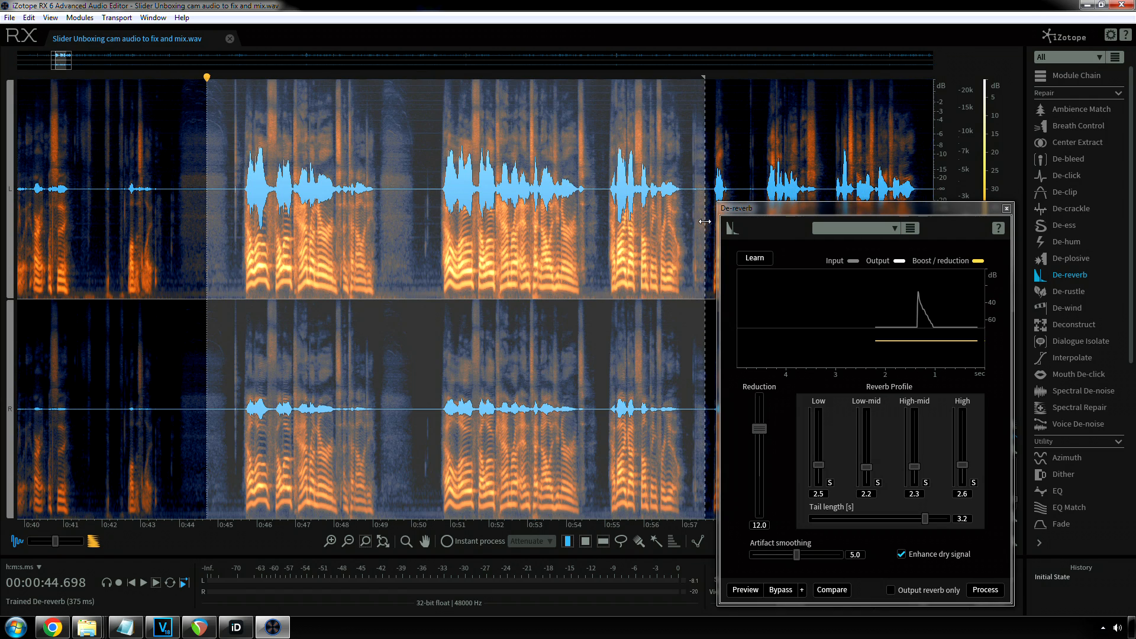
{"action": "left_click", "coordinate": [744, 589]}
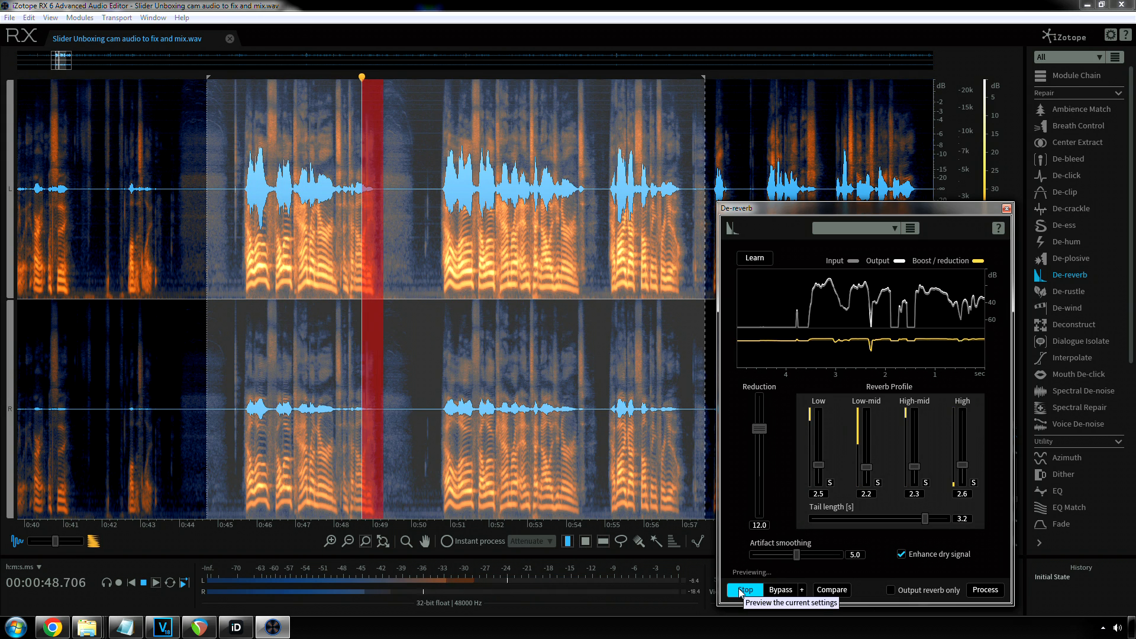
{"action": "left_click", "coordinate": [740, 591]}
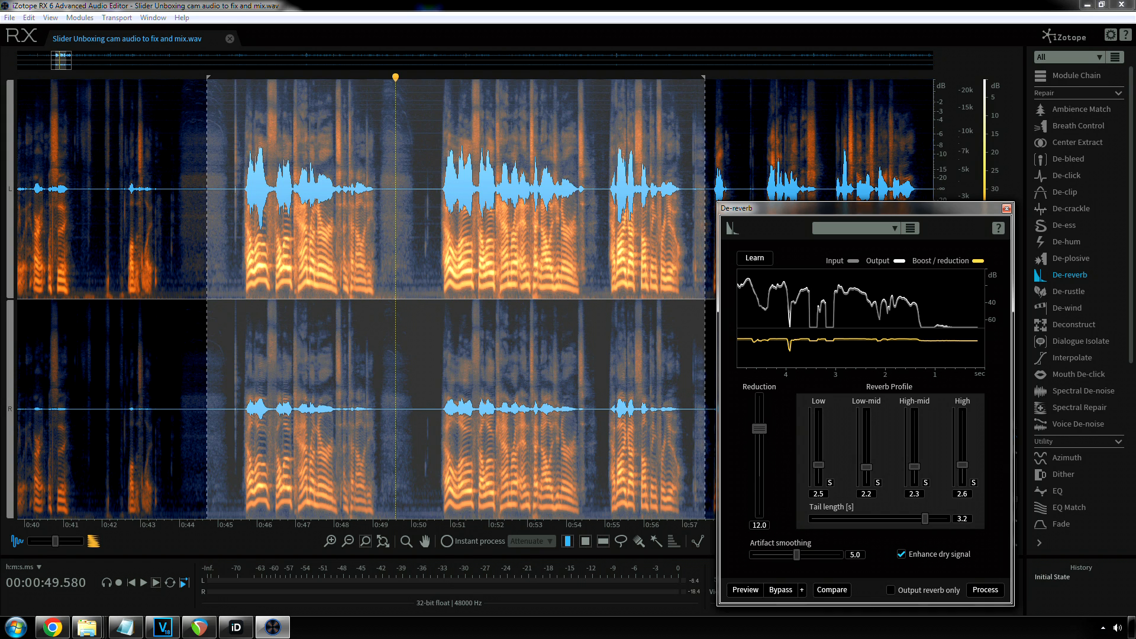
Step: Select the speech phrase from about 45.3 to 50.6 seconds and reduce the De-reverb tail length to 1.0 second
{"action": "left_click", "coordinate": [152, 355]}
{"action": "left_click_drag", "start_coordinate": [213, 357], "coordinate": [107, 358]}
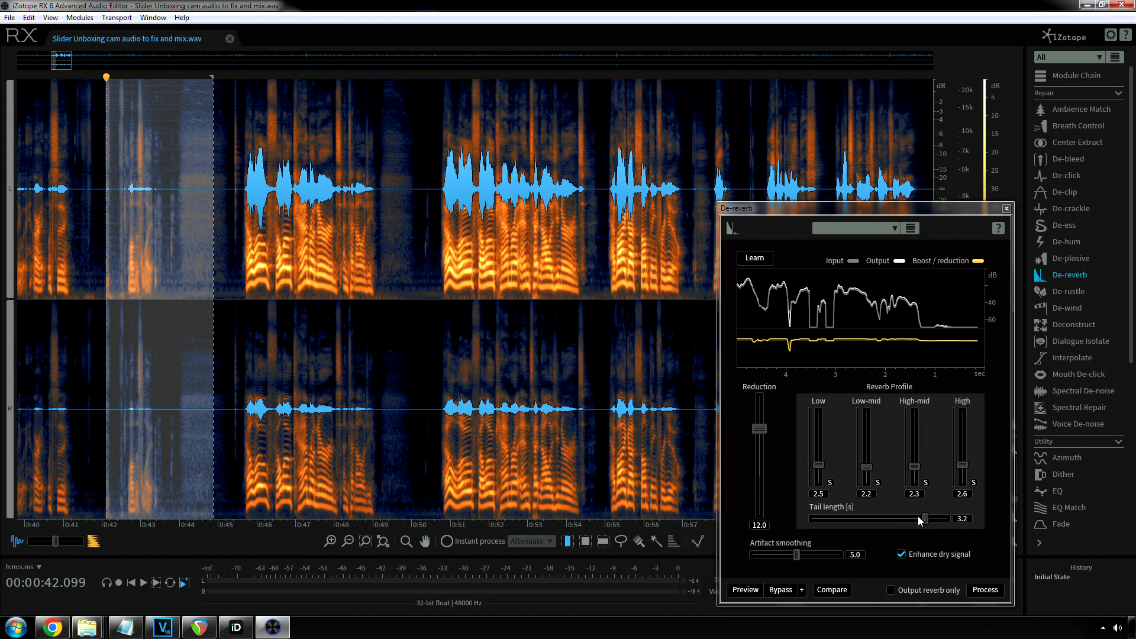
{"action": "left_click", "coordinate": [460, 379]}
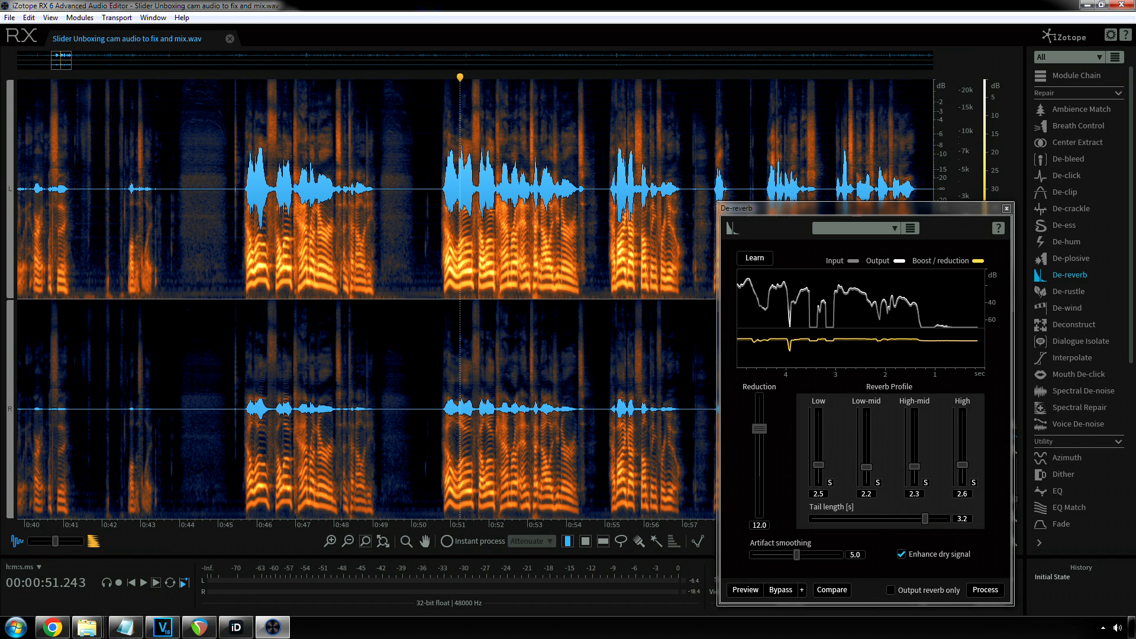
{"action": "left_click_drag", "start_coordinate": [228, 378], "coordinate": [423, 378]}
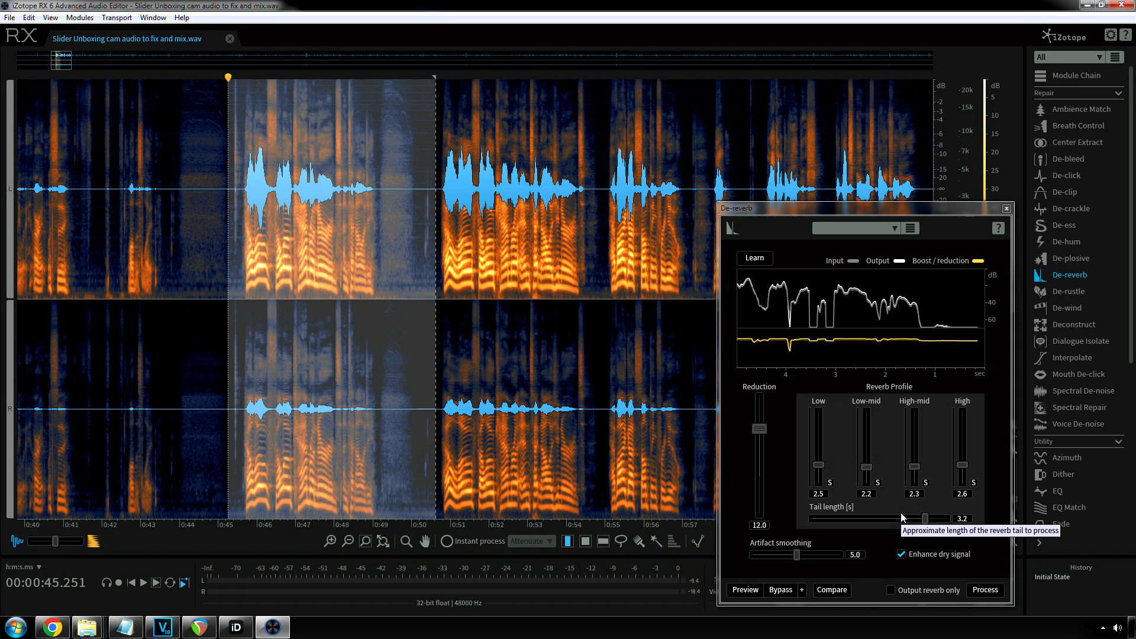
{"action": "left_click_drag", "start_coordinate": [925, 518], "coordinate": [870, 519]}
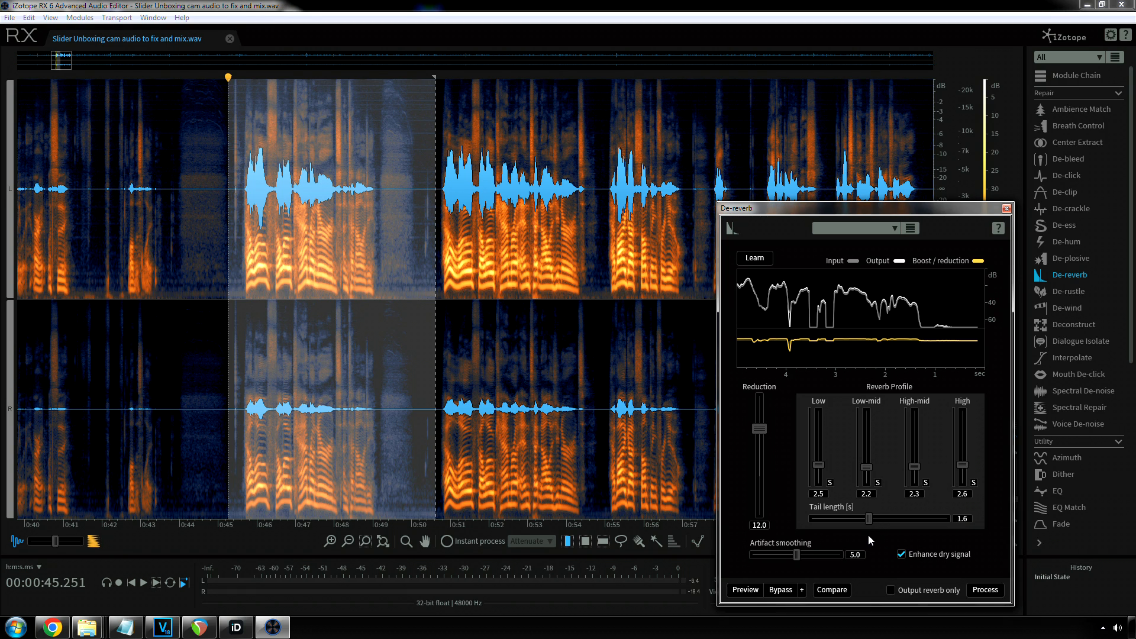
{"action": "left_click_drag", "start_coordinate": [850, 543], "coordinate": [847, 545]}
Step: Return to the loud transient at about 23.7 seconds and play it with its reverb tail
{"action": "left_click", "coordinate": [361, 389]}
{"action": "scroll", "coordinate": [361, 389], "scroll_direction": "down", "scroll_amount": 10}
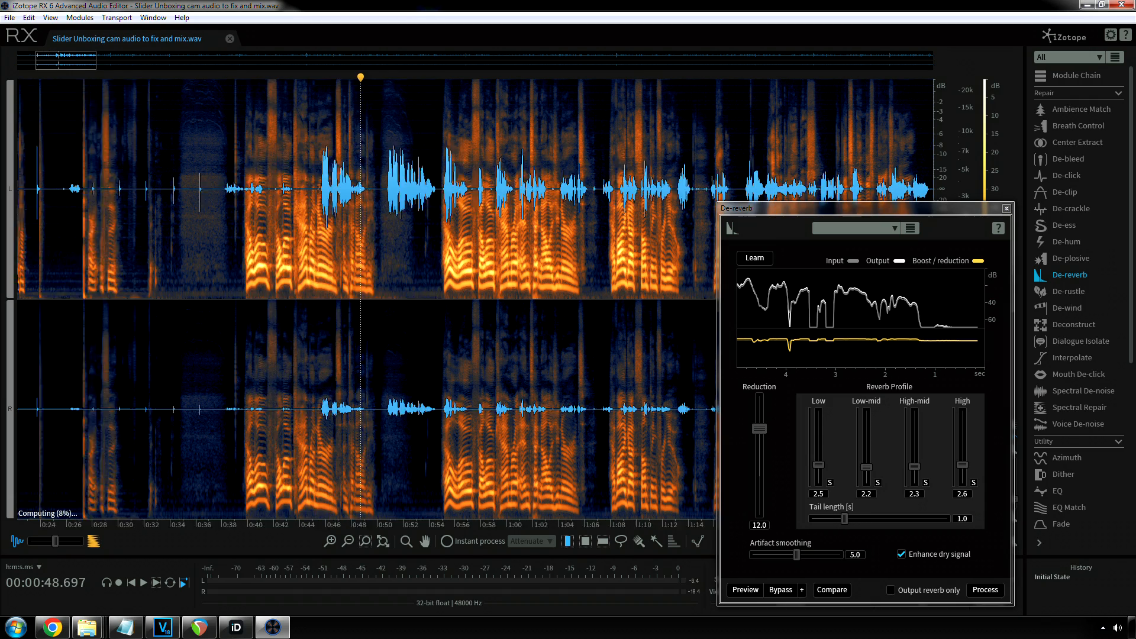
{"action": "left_click", "coordinate": [56, 389]}
{"action": "scroll", "coordinate": [58, 229], "scroll_direction": "up", "scroll_amount": 10}
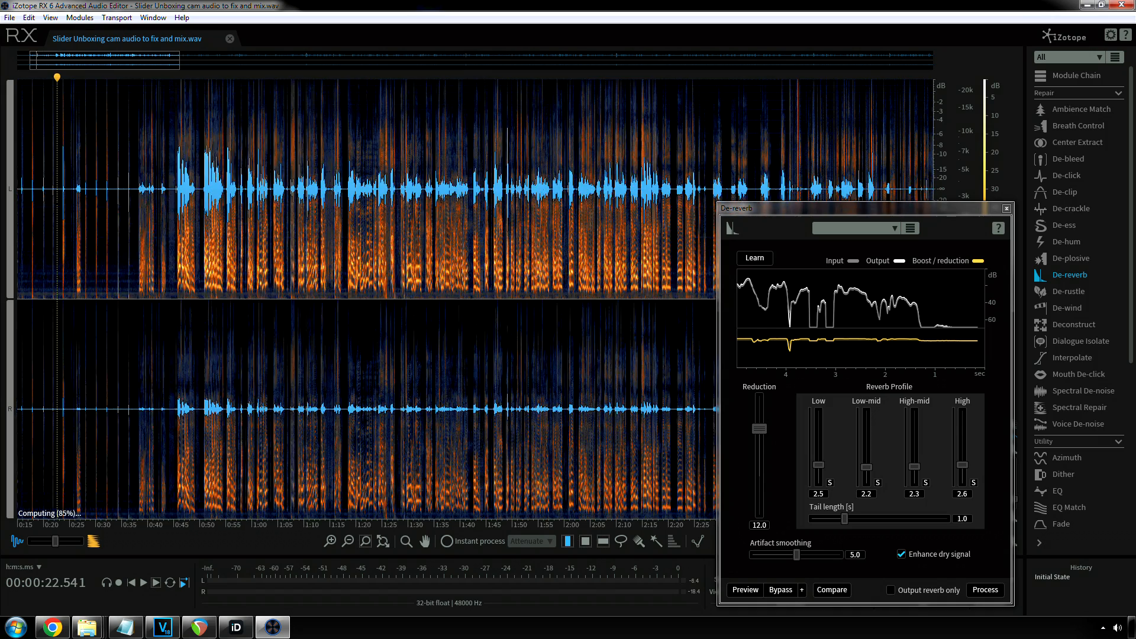
{"action": "scroll", "coordinate": [133, 229], "scroll_direction": "up", "scroll_amount": 3}
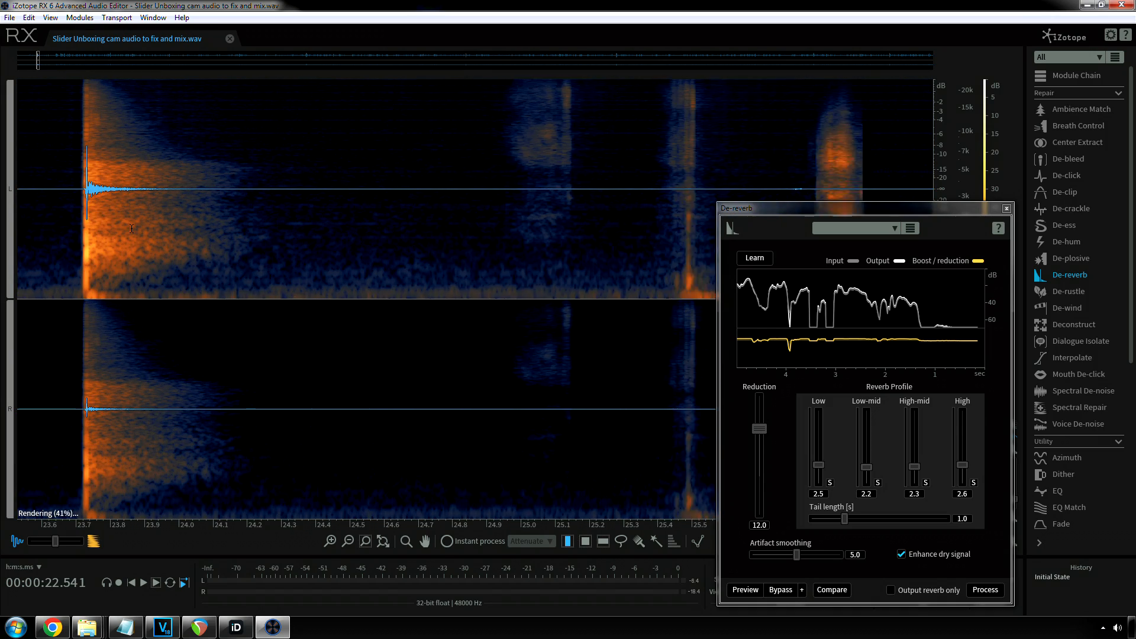
{"action": "left_click_drag", "start_coordinate": [85, 236], "coordinate": [267, 236]}
{"action": "left_click", "coordinate": [101, 235]}
{"action": "key", "text": "space"}
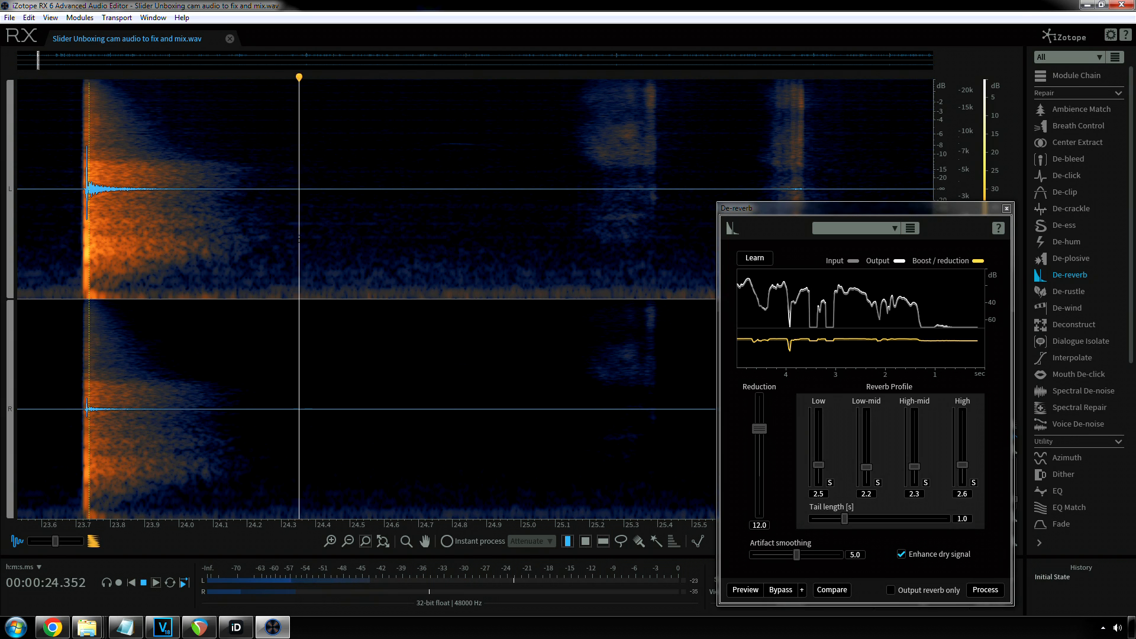
Step: Replay the transient from around its onset to judge how long its tail lasts
{"action": "key", "text": "space"}
{"action": "left_click", "coordinate": [18, 206]}
{"action": "key", "text": "space"}
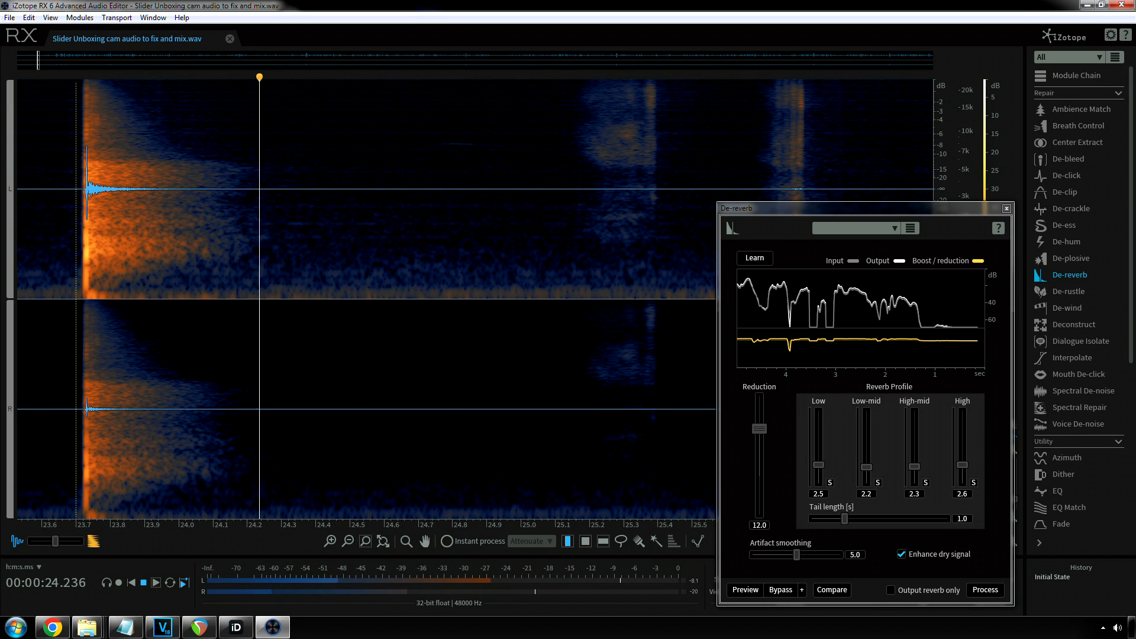
{"action": "left_click", "coordinate": [85, 204]}
{"action": "key", "text": "space"}
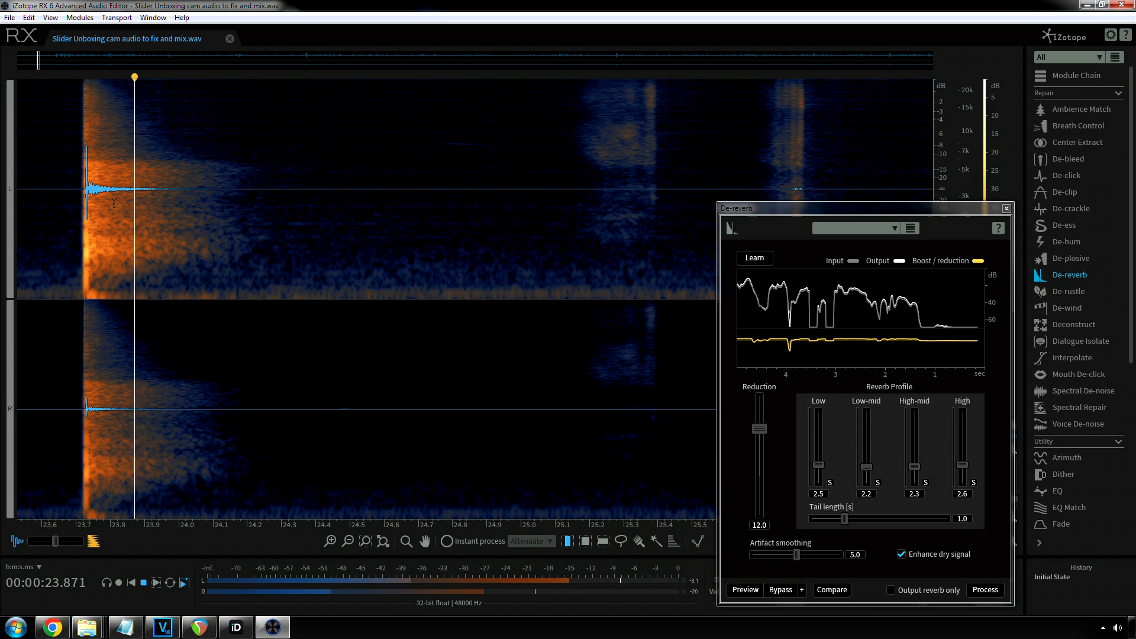
{"action": "key", "text": "space"}
Step: Measure the reverb tail by selecting 23.723 to 24.400 seconds, with the De-reverb window moved off the selection read-outs
{"action": "left_click_drag", "start_coordinate": [315, 240], "coordinate": [89, 241]}
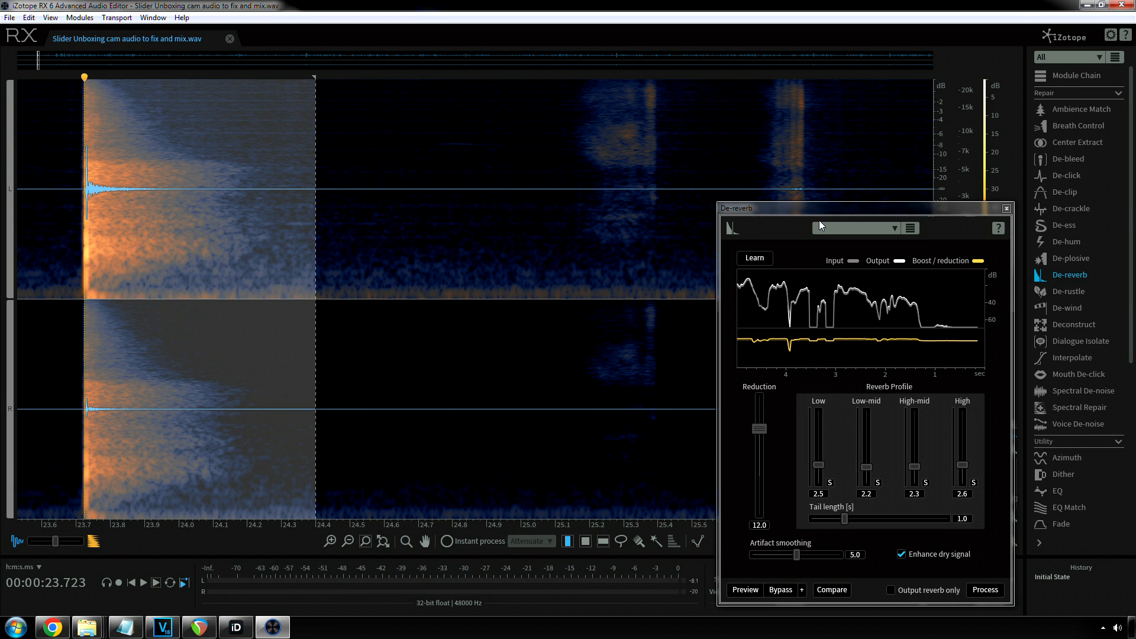
{"action": "left_click_drag", "start_coordinate": [819, 210], "coordinate": [845, 43]}
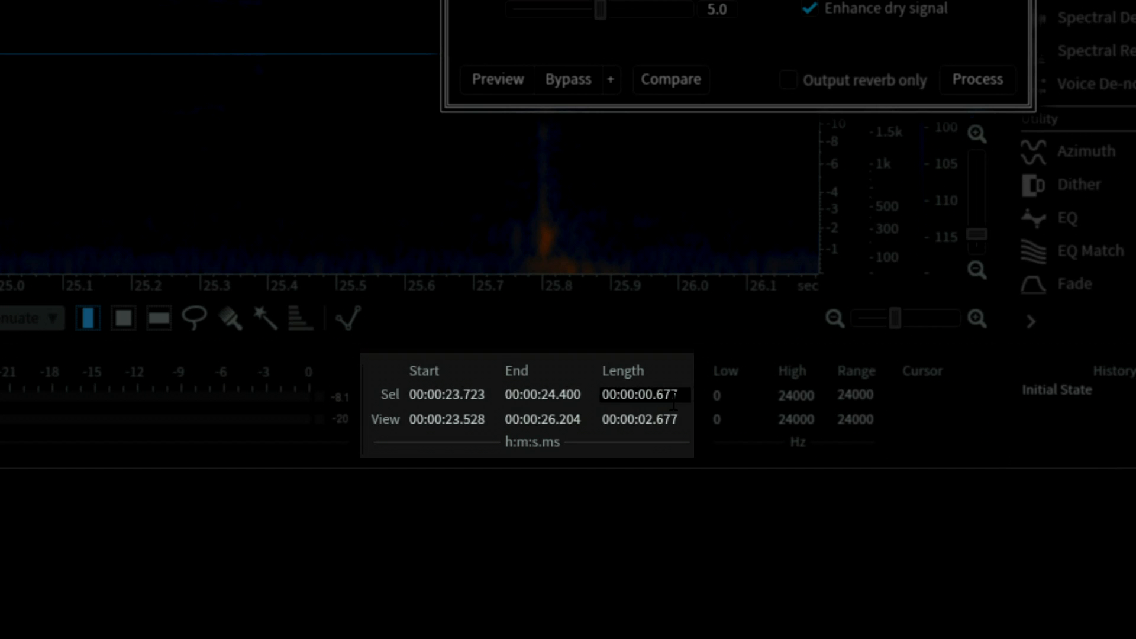
Step: Play the transient and its tail again, and remeasure the tail by selecting 23.723 to 24.435 seconds
{"action": "left_click", "coordinate": [75, 249]}
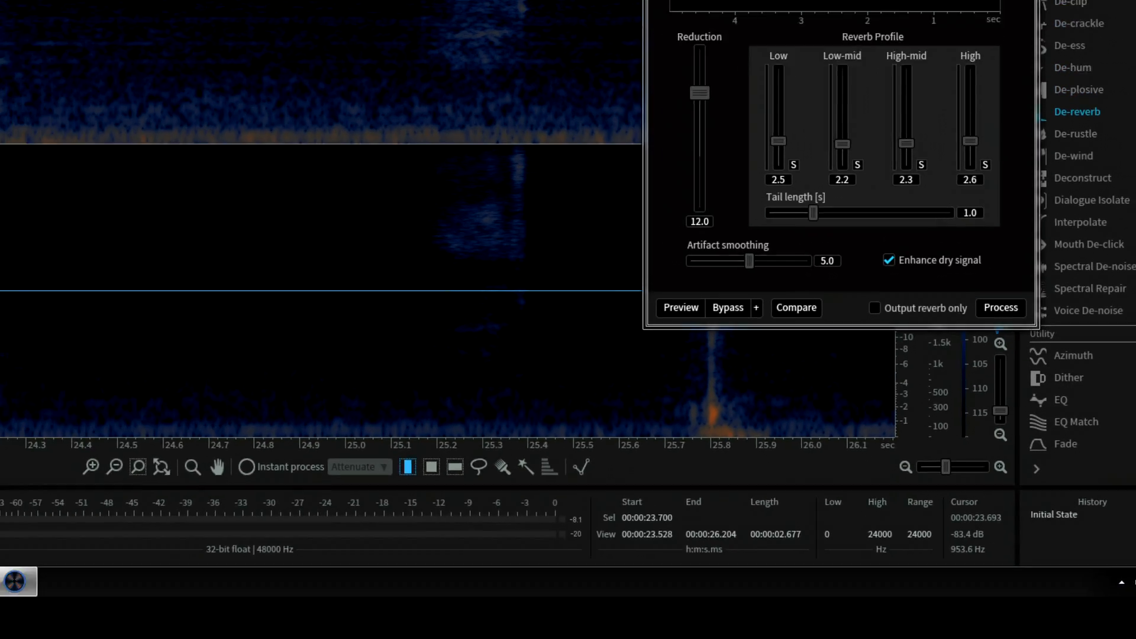
{"action": "key", "text": "space"}
{"action": "left_click", "coordinate": [354, 225]}
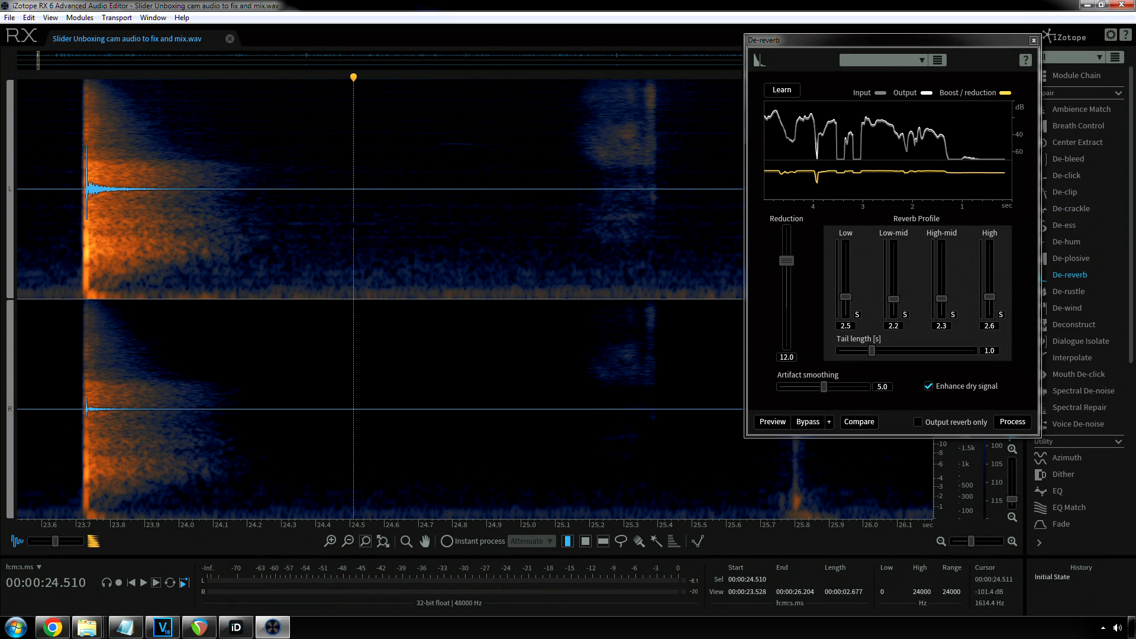
{"action": "left_click", "coordinate": [179, 225]}
{"action": "key", "text": "space"}
{"action": "key", "text": "space"}
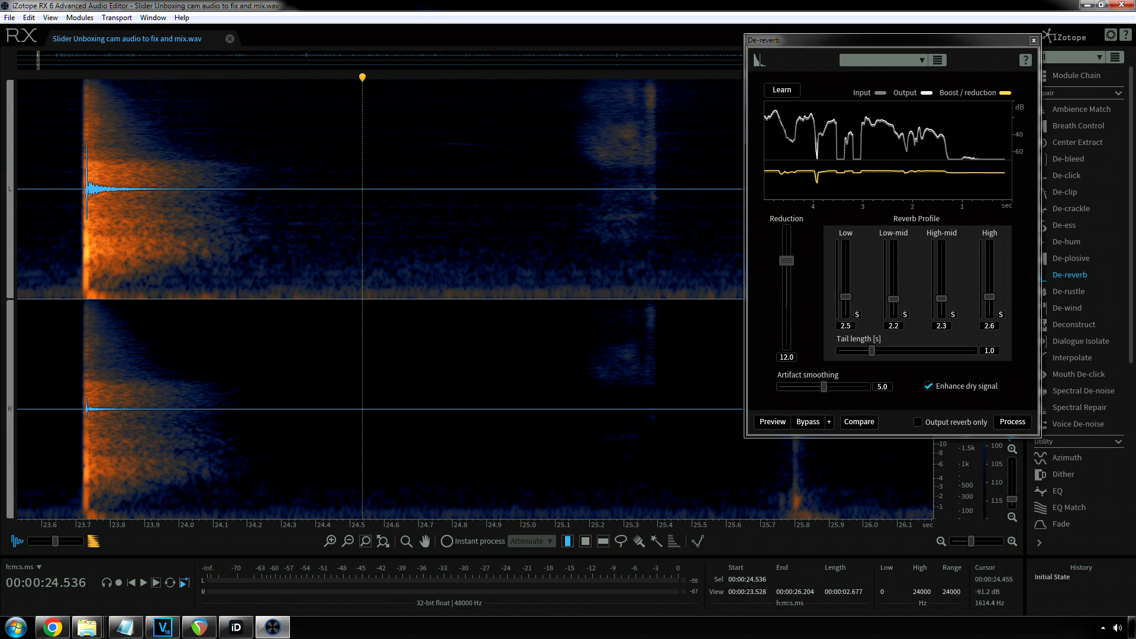
{"action": "left_click", "coordinate": [310, 225]}
{"action": "left_click_drag", "start_coordinate": [327, 225], "coordinate": [84, 226]}
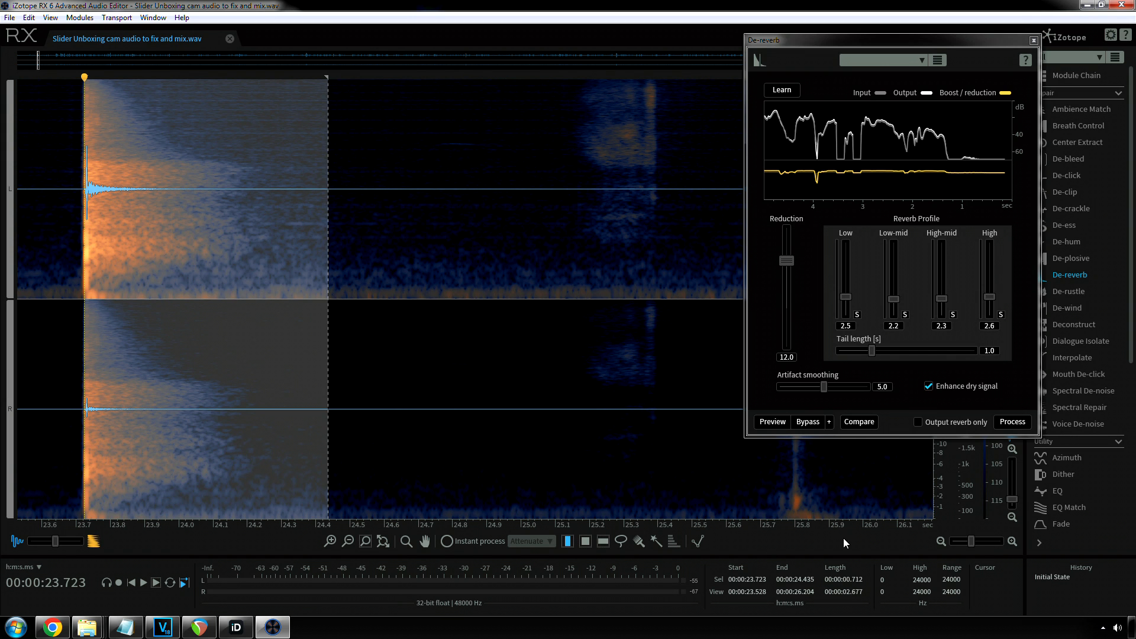
Step: Select the speech from about 45.3 to 57.7 seconds as the passage for auditioning De-reverb
{"action": "left_click", "coordinate": [302, 239]}
{"action": "scroll", "coordinate": [327, 246], "scroll_direction": "down", "scroll_amount": 10}
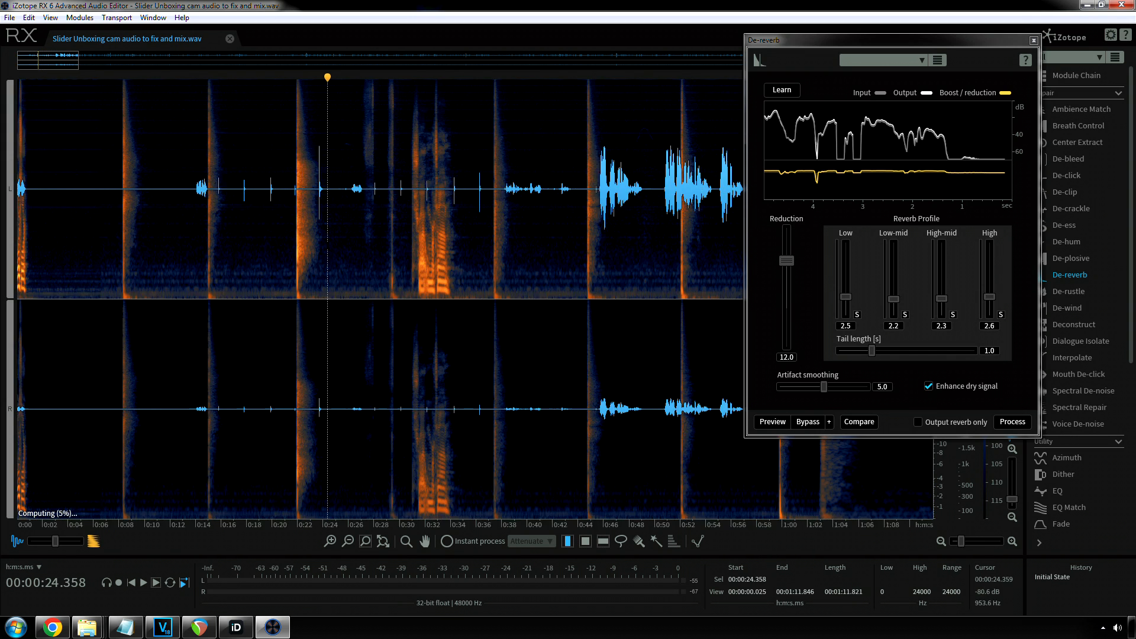
{"action": "scroll", "coordinate": [327, 247], "scroll_direction": "down", "scroll_amount": 3}
{"action": "left_click", "coordinate": [99, 238]}
{"action": "scroll", "coordinate": [102, 238], "scroll_direction": "down", "scroll_amount": 2}
{"action": "left_click", "coordinate": [117, 235]}
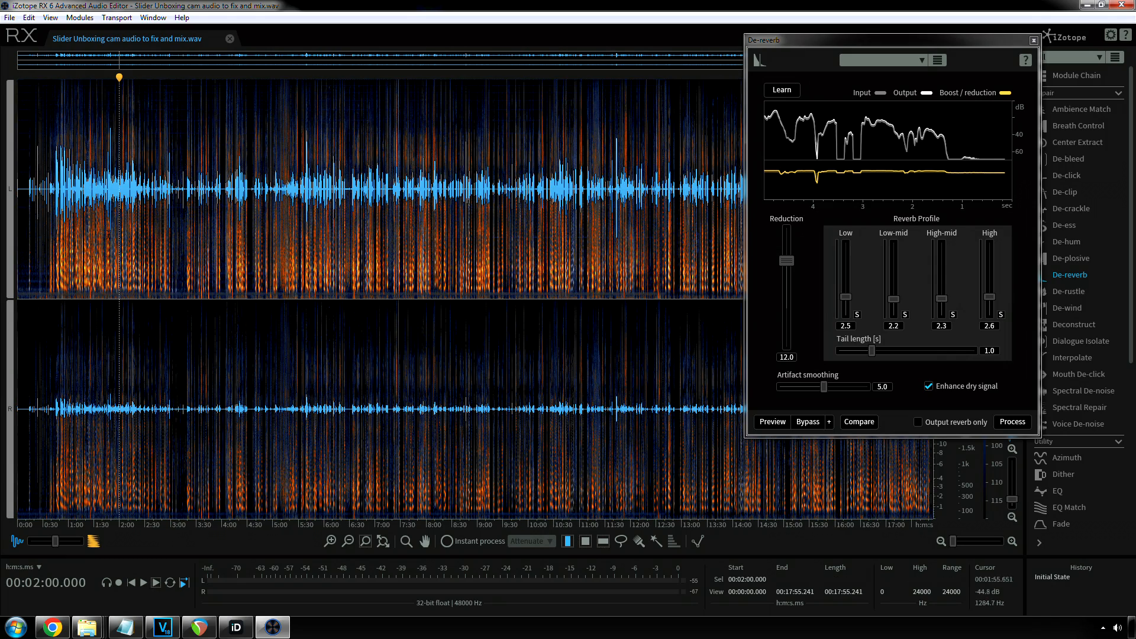
{"action": "scroll", "coordinate": [48, 208], "scroll_direction": "up", "scroll_amount": 6}
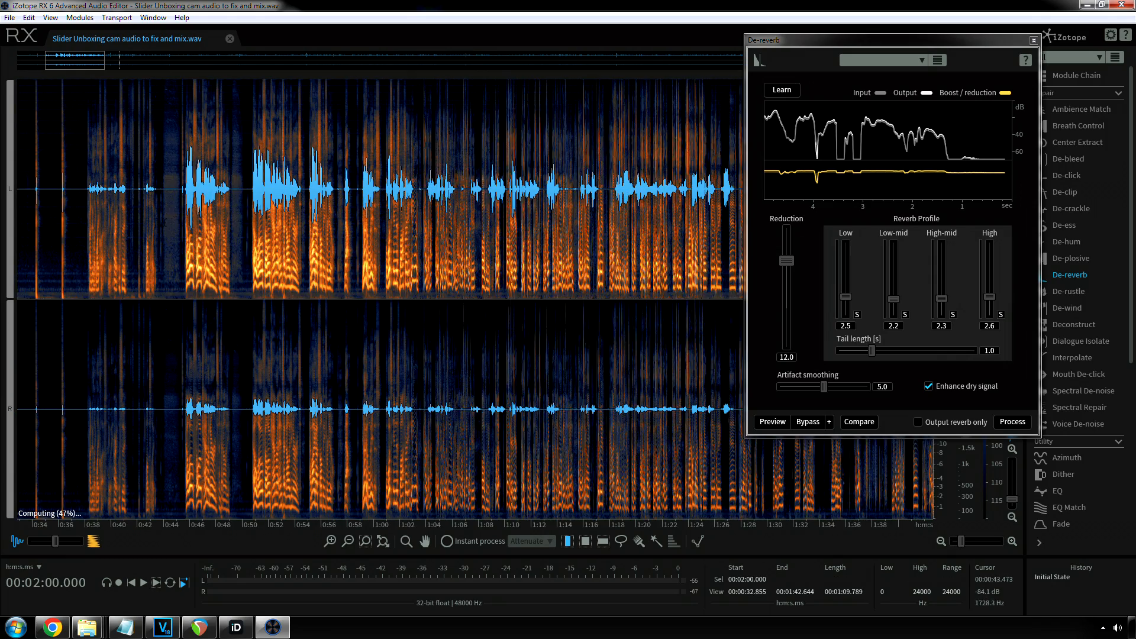
{"action": "left_click_drag", "start_coordinate": [182, 207], "coordinate": [344, 207]}
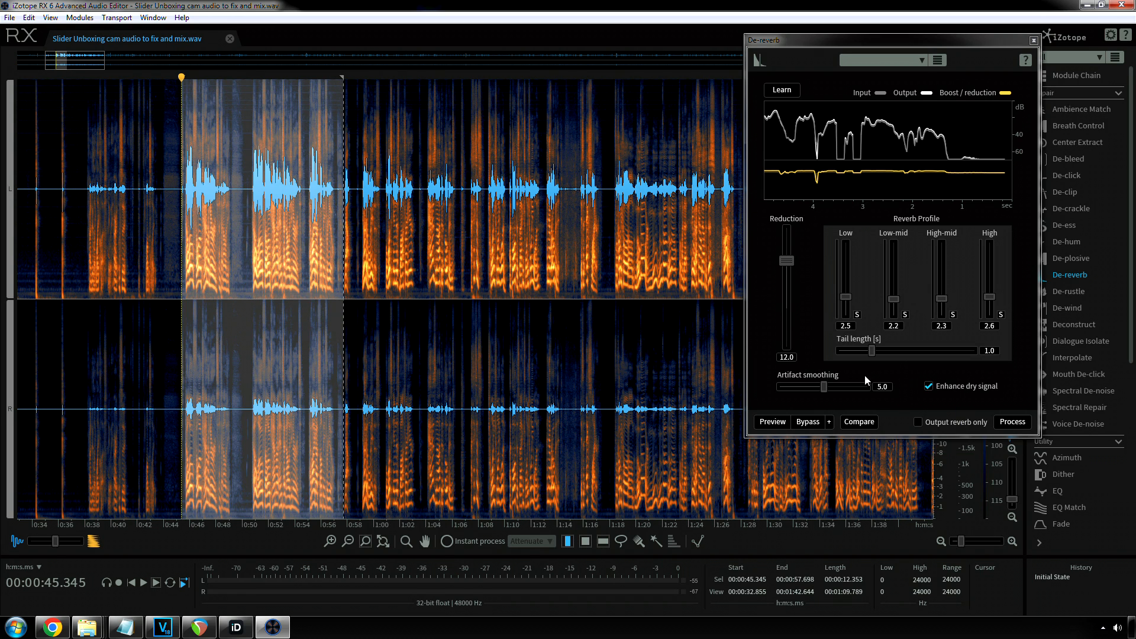
Step: Preview De-reverb on the selected speech and compare it with the bypassed signal
{"action": "left_click", "coordinate": [770, 424]}
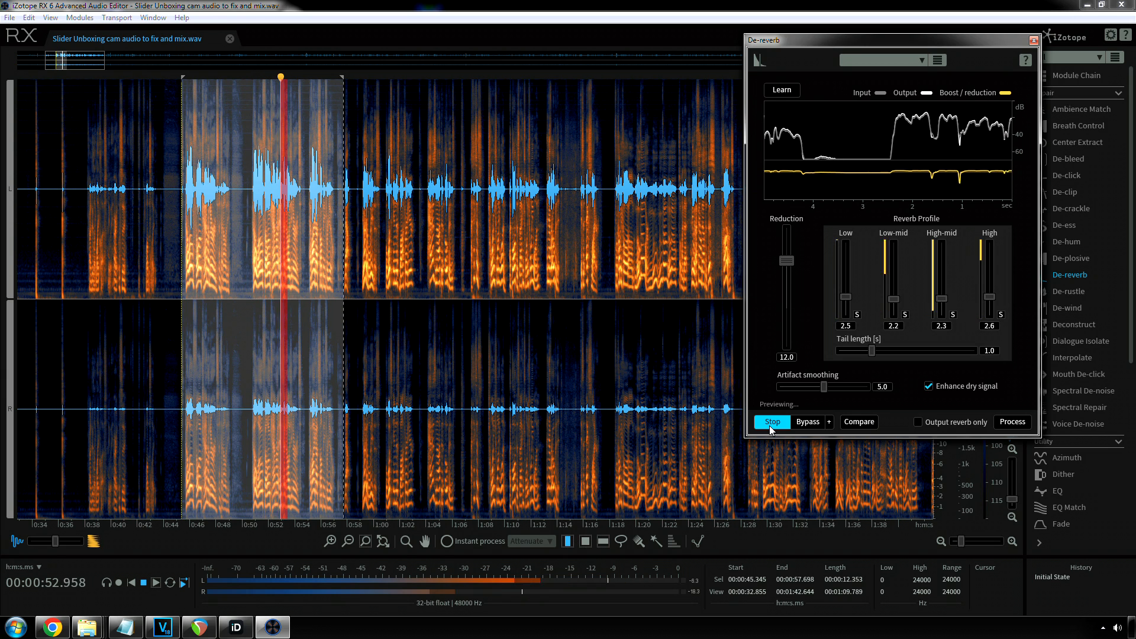
{"action": "left_click", "coordinate": [771, 424]}
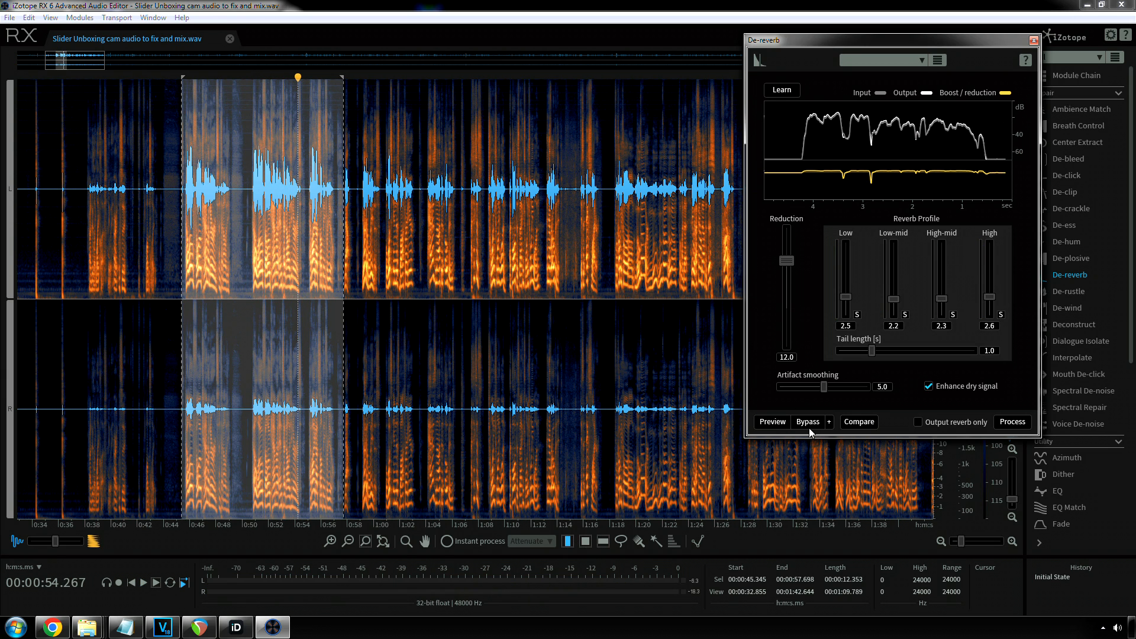
{"action": "left_click", "coordinate": [770, 422]}
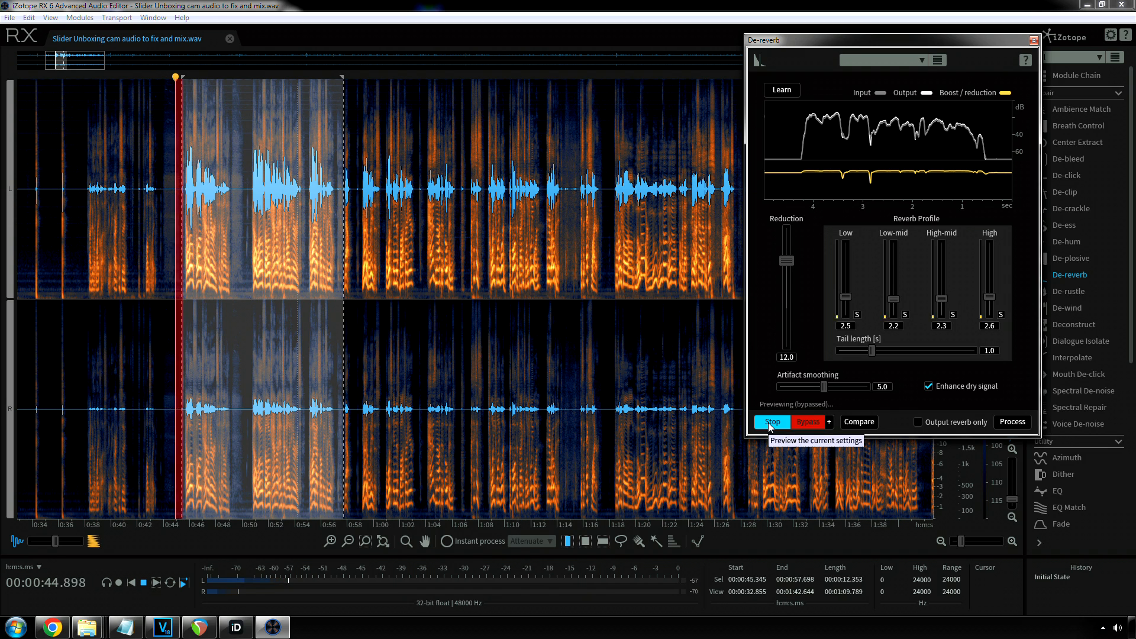
{"action": "key", "text": "space"}
Step: Shorten the tail length to 0.8 seconds and preview the selected speech with De-reverb active
{"action": "left_click", "coordinate": [809, 424]}
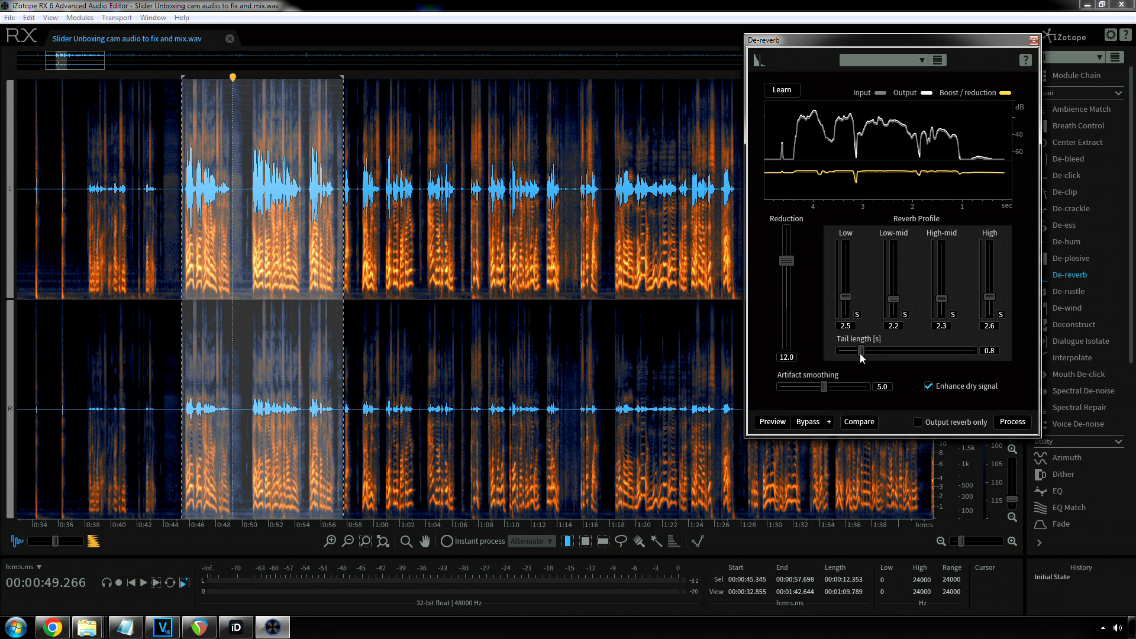
{"action": "left_click", "coordinate": [765, 422]}
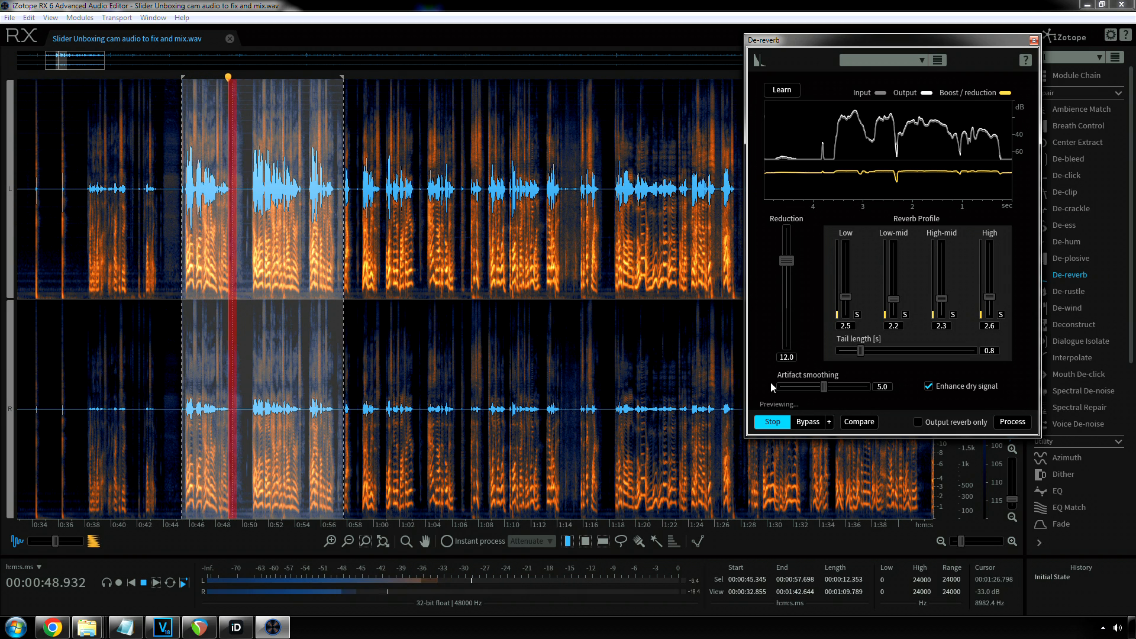
{"action": "left_click", "coordinate": [777, 428]}
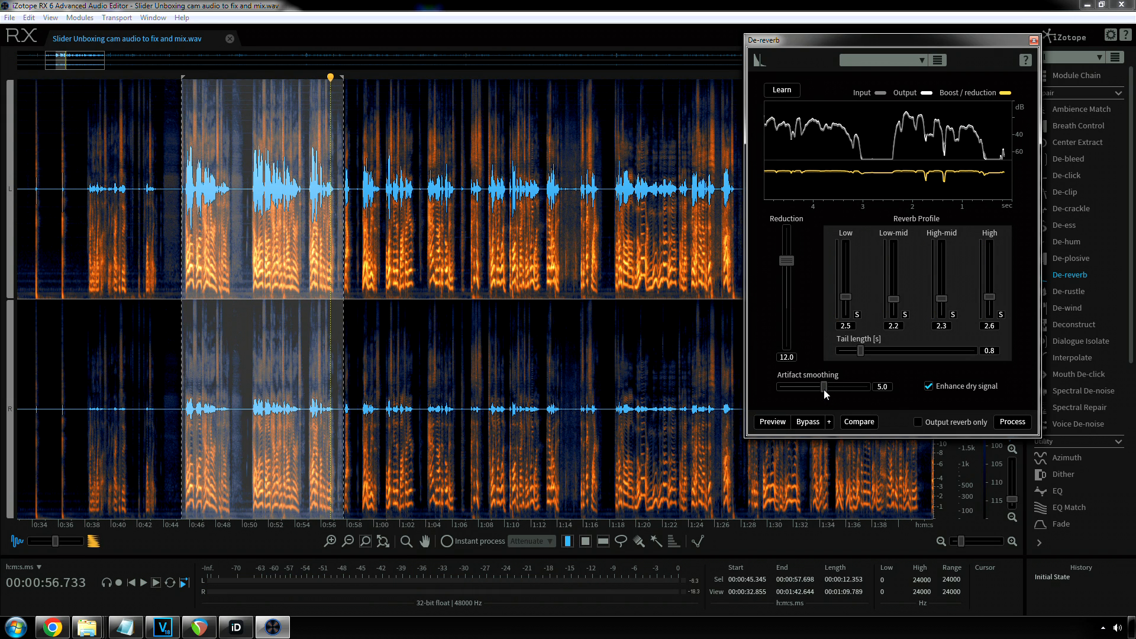
Step: Preview the selected speech with artifact smoothing at 0.0, and set the smoothing to 5.9 once the preview is stopped
{"action": "left_click_drag", "start_coordinate": [825, 388], "coordinate": [826, 389]}
{"action": "left_click", "coordinate": [771, 423]}
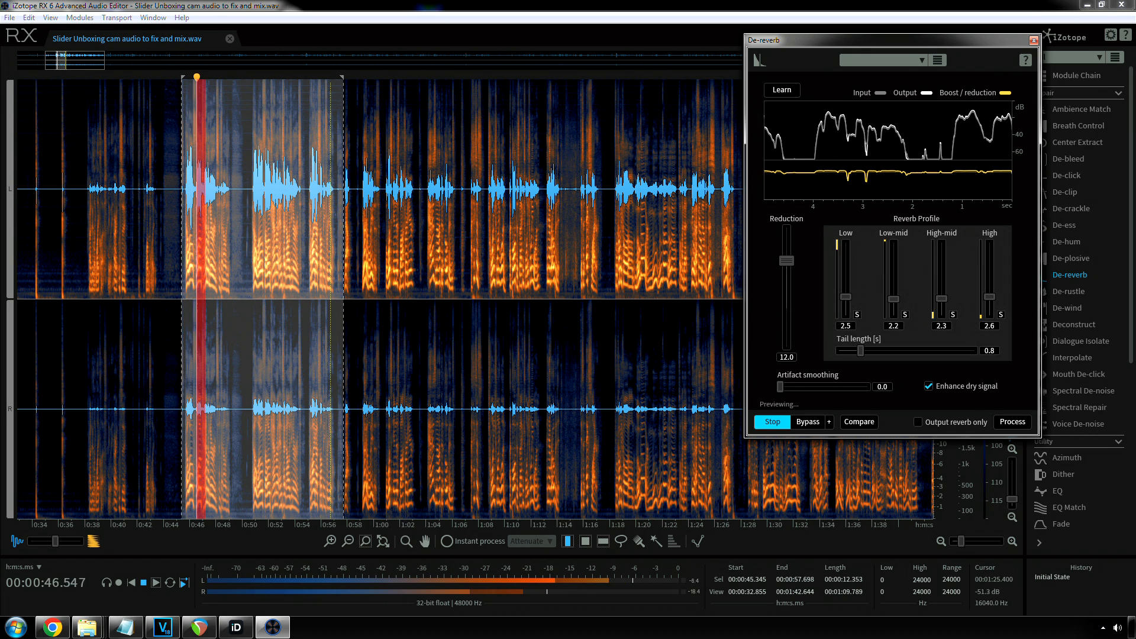
{"action": "left_click", "coordinate": [773, 424]}
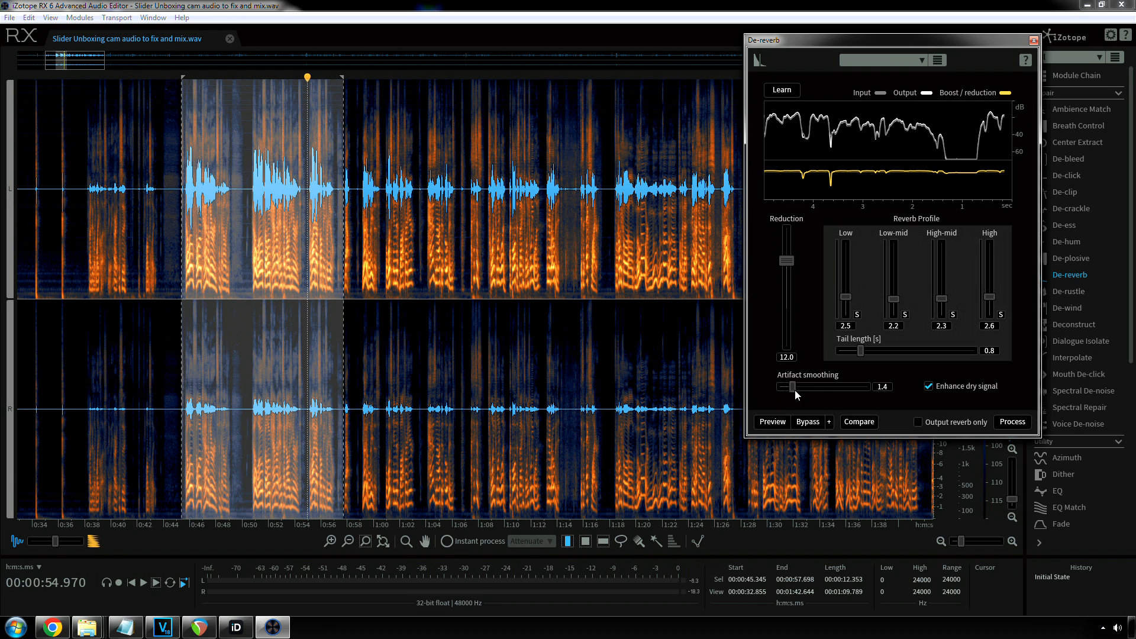
{"action": "left_click_drag", "start_coordinate": [818, 391], "coordinate": [829, 392]}
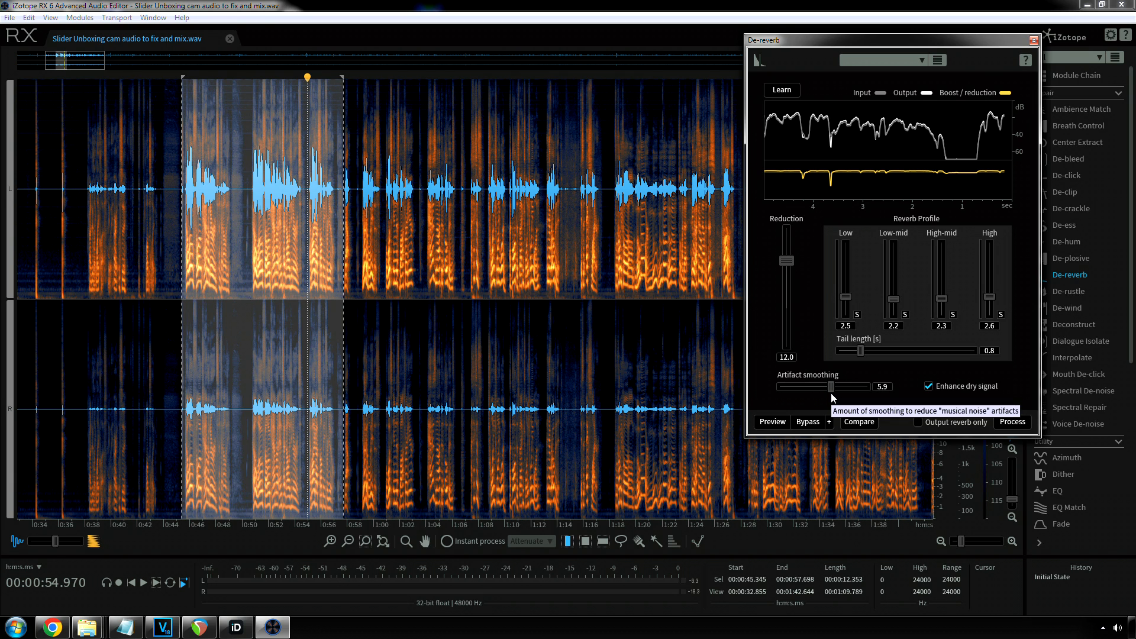
Step: Preview the selected speech with artifact smoothing at 6.0 and again with it set to 7.0
{"action": "left_click", "coordinate": [780, 423]}
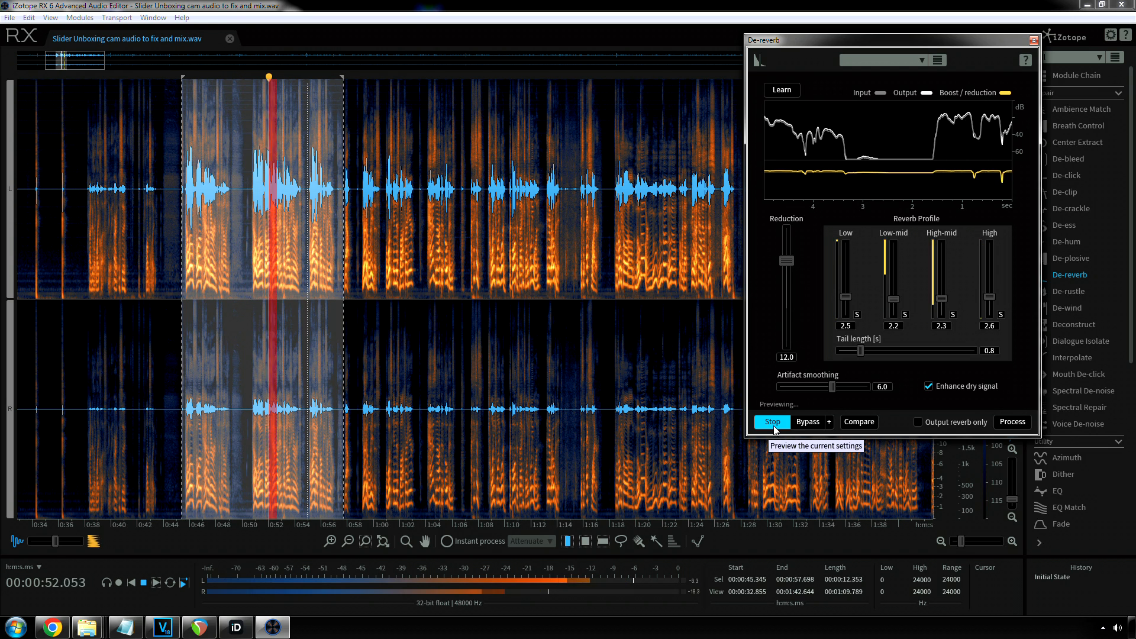
{"action": "left_click", "coordinate": [774, 423]}
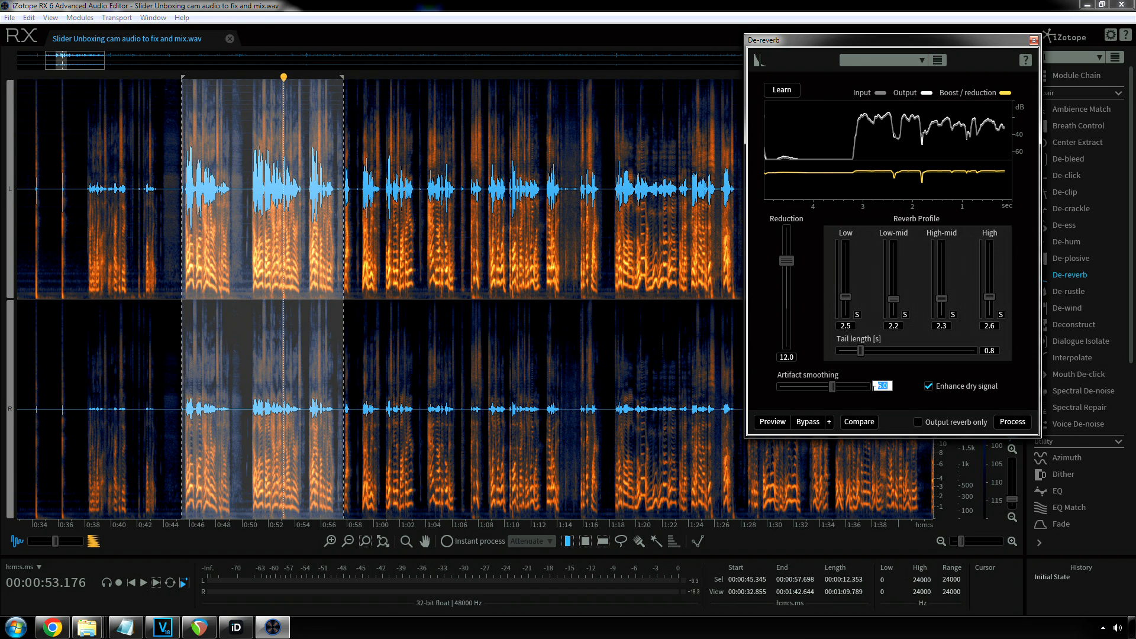
{"action": "key", "text": "Return"}
{"action": "left_click", "coordinate": [773, 422]}
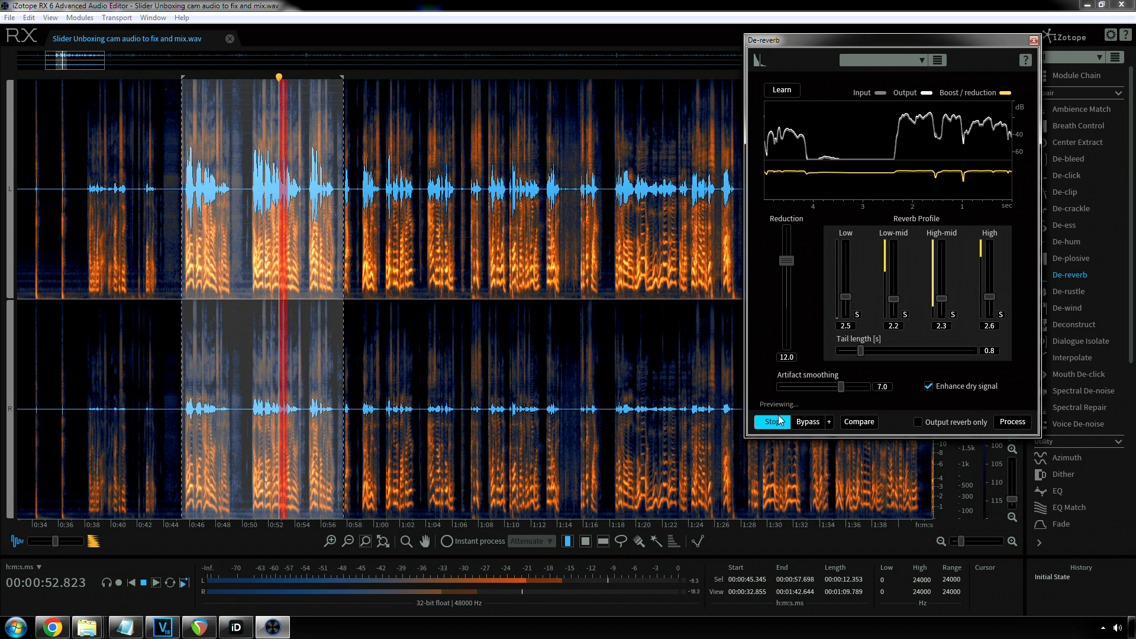
{"action": "left_click", "coordinate": [779, 418]}
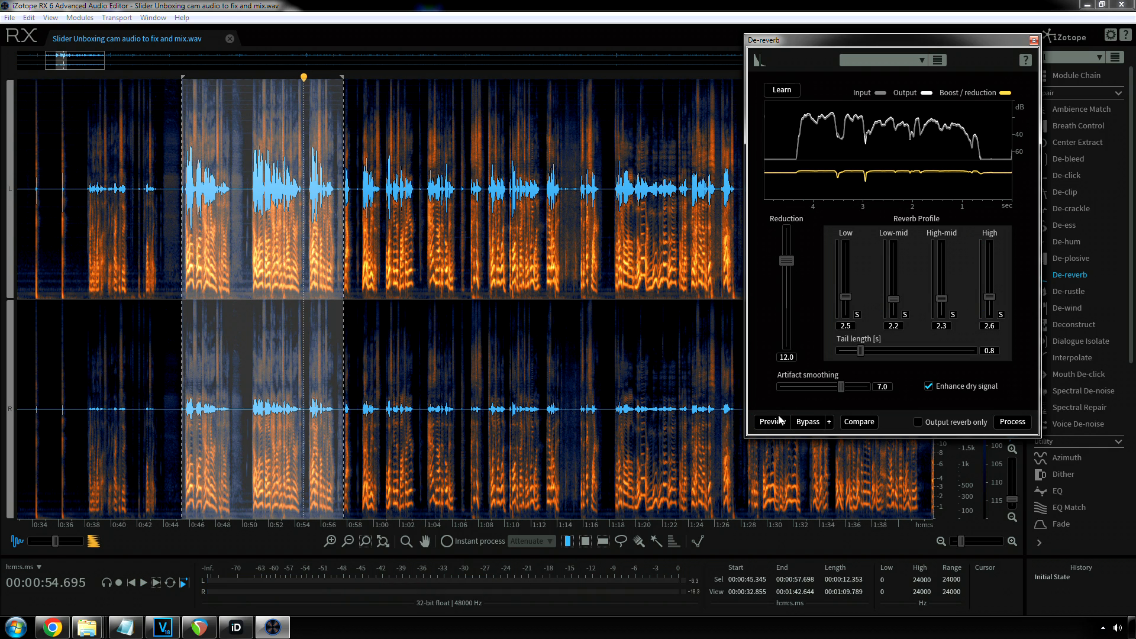
Step: Set the artifact smoothing to 8.0 and preview the selected speech with De-reverb
{"action": "left_click", "coordinate": [870, 386]}
{"action": "left_click", "coordinate": [884, 386]}
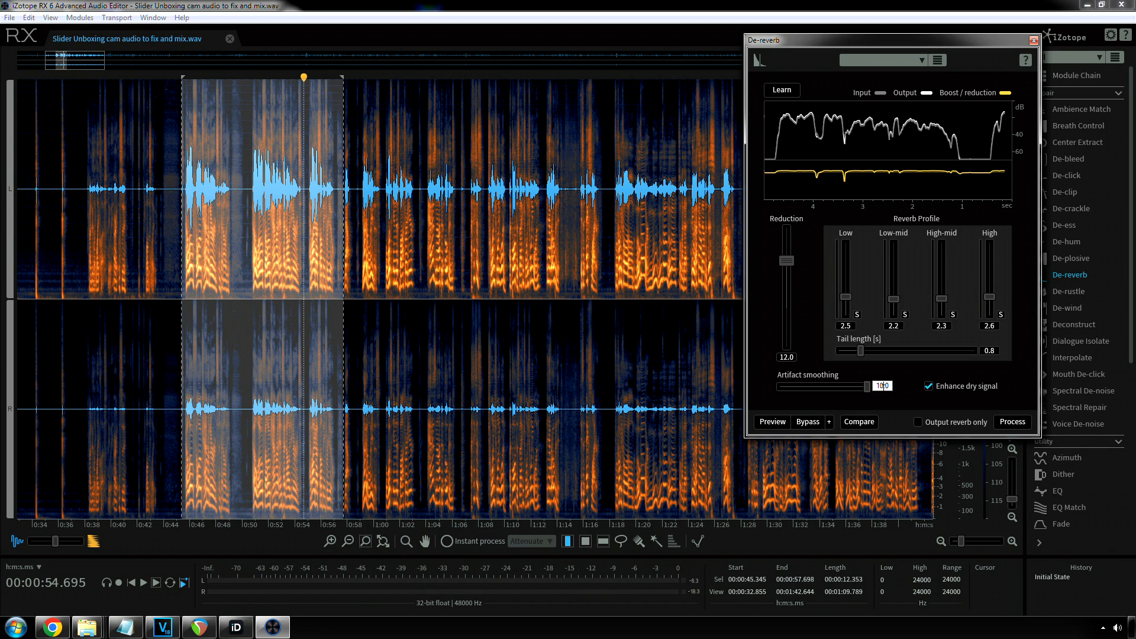
{"action": "double_click", "coordinate": [892, 386]}
{"action": "type", "text": "8"}
{"action": "key", "text": "Return"}
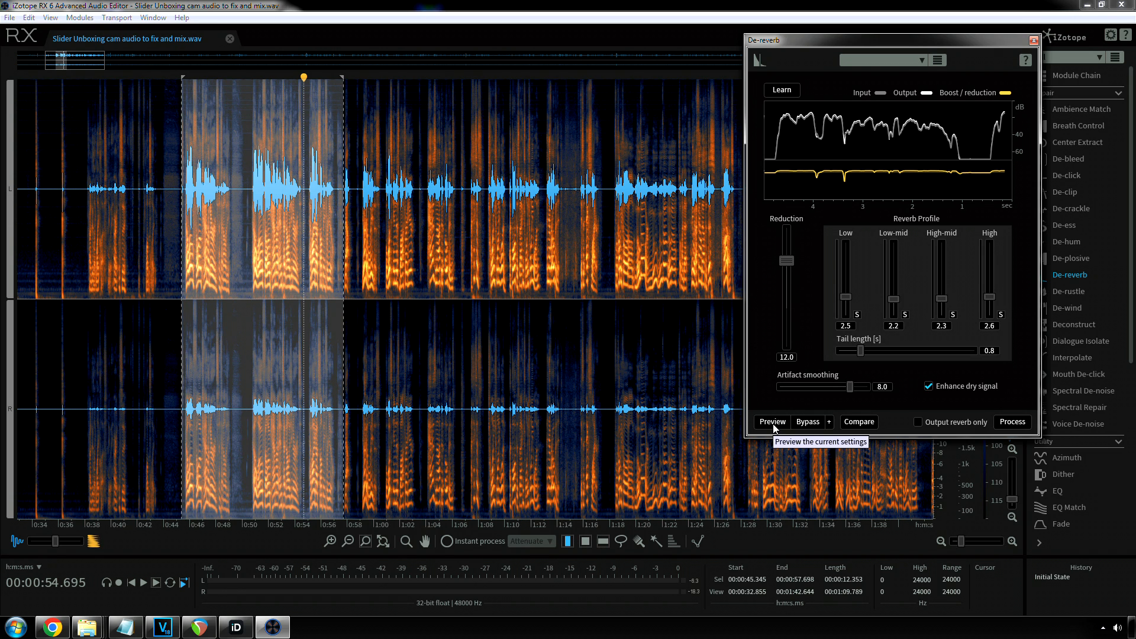
{"action": "left_click", "coordinate": [773, 422]}
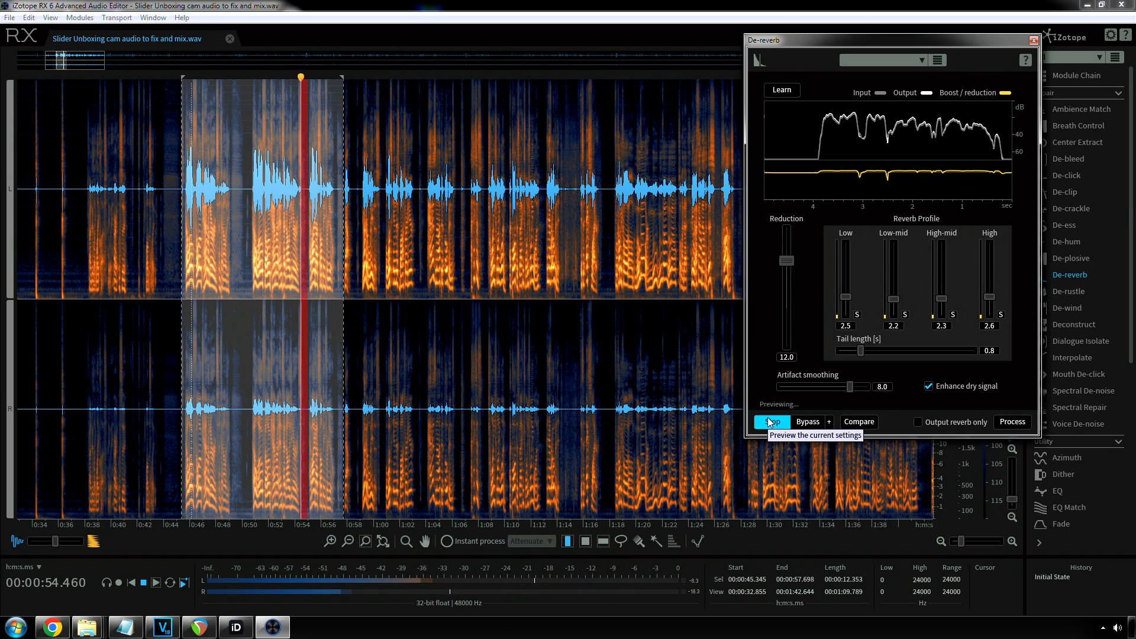
{"action": "left_click", "coordinate": [771, 422]}
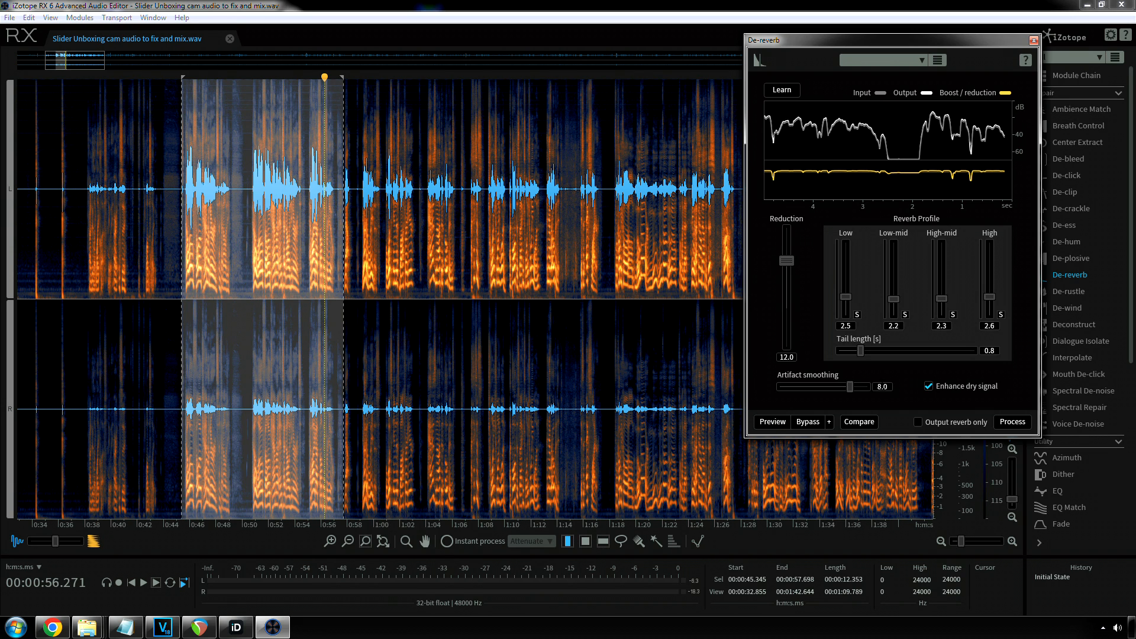
Step: Preview the selected speech with artifact smoothing at 10.0, and bring the smoothing back down to 7.0
{"action": "left_click", "coordinate": [854, 386]}
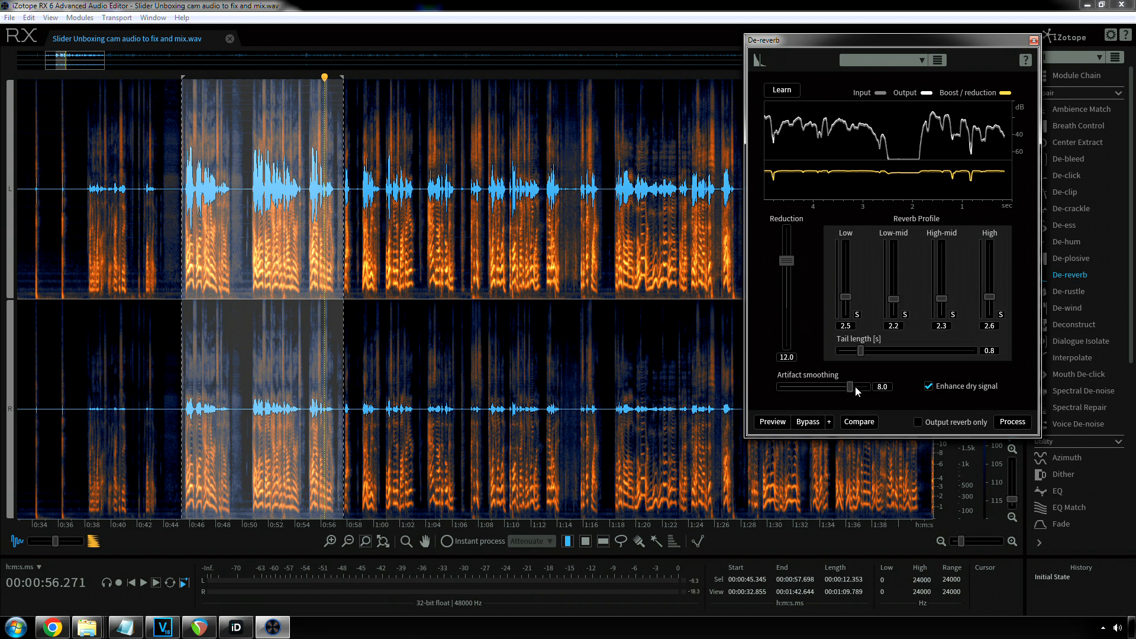
{"action": "left_click", "coordinate": [773, 421]}
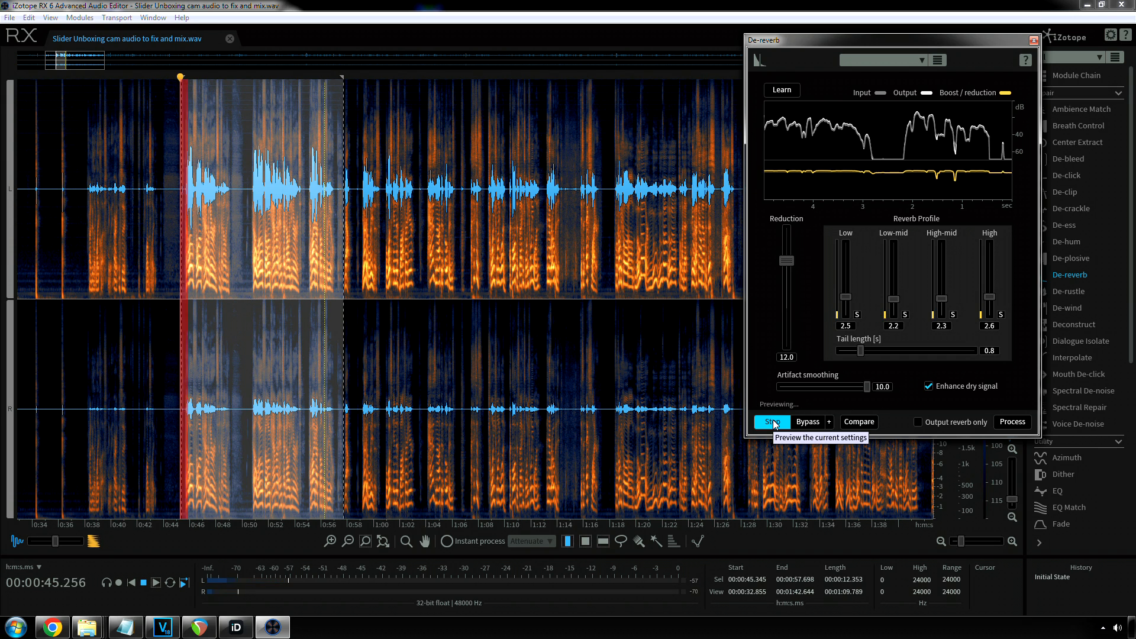
{"action": "left_click", "coordinate": [773, 421]}
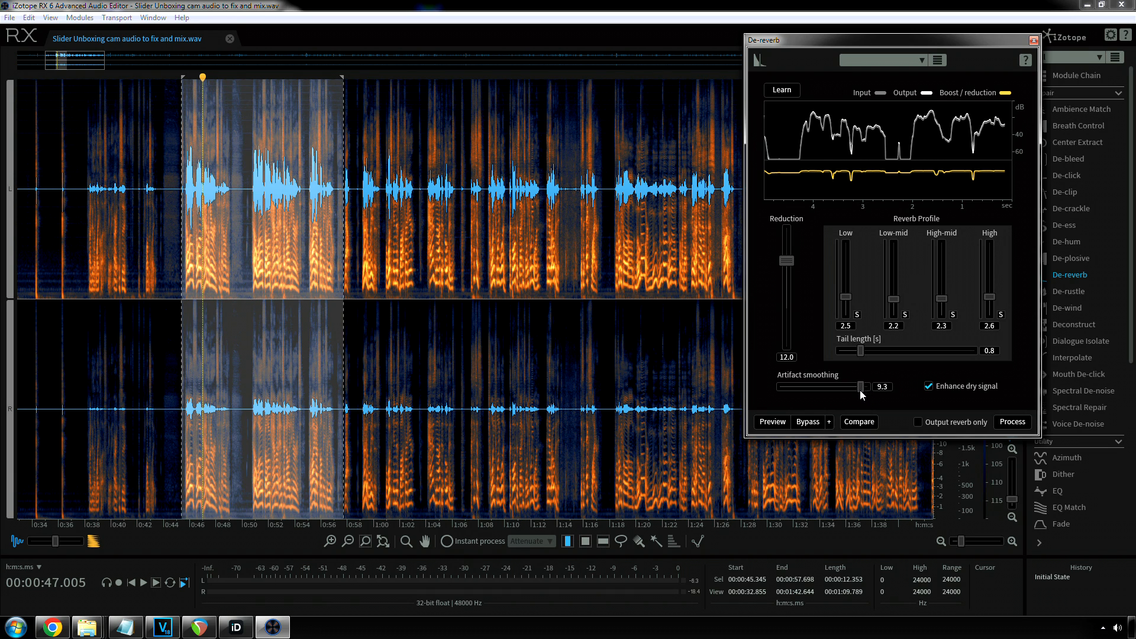
{"action": "left_click_drag", "start_coordinate": [844, 394], "coordinate": [843, 396]}
Step: Preview the selected speech with Reduction at -10.0, and restore Reduction to 12.0
{"action": "left_click_drag", "start_coordinate": [786, 261], "coordinate": [784, 277]}
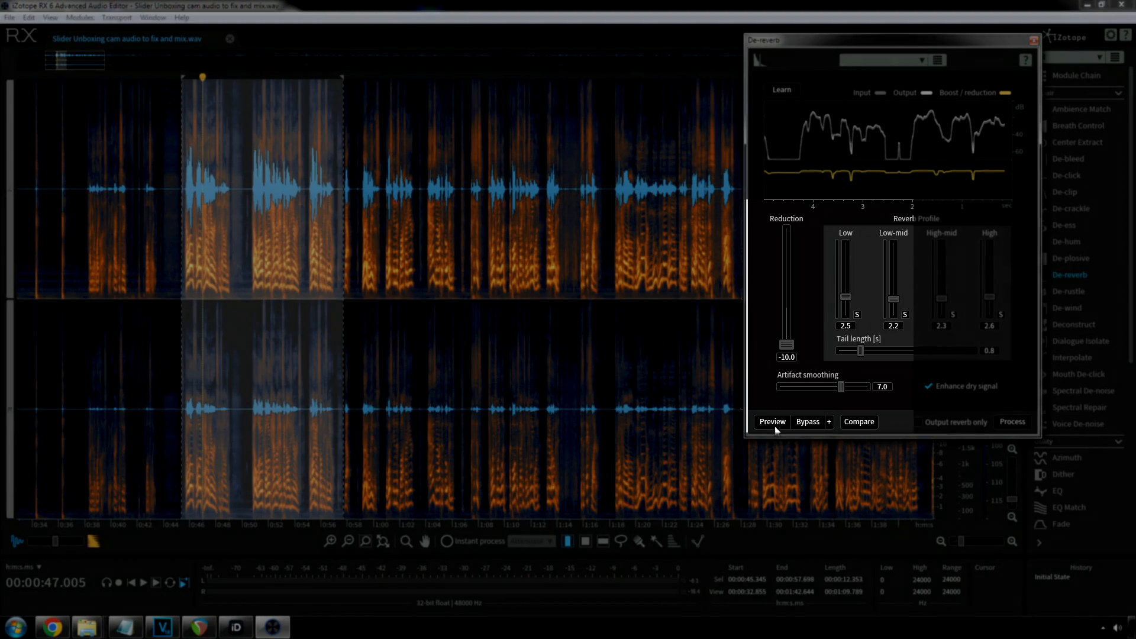
{"action": "left_click", "coordinate": [773, 422]}
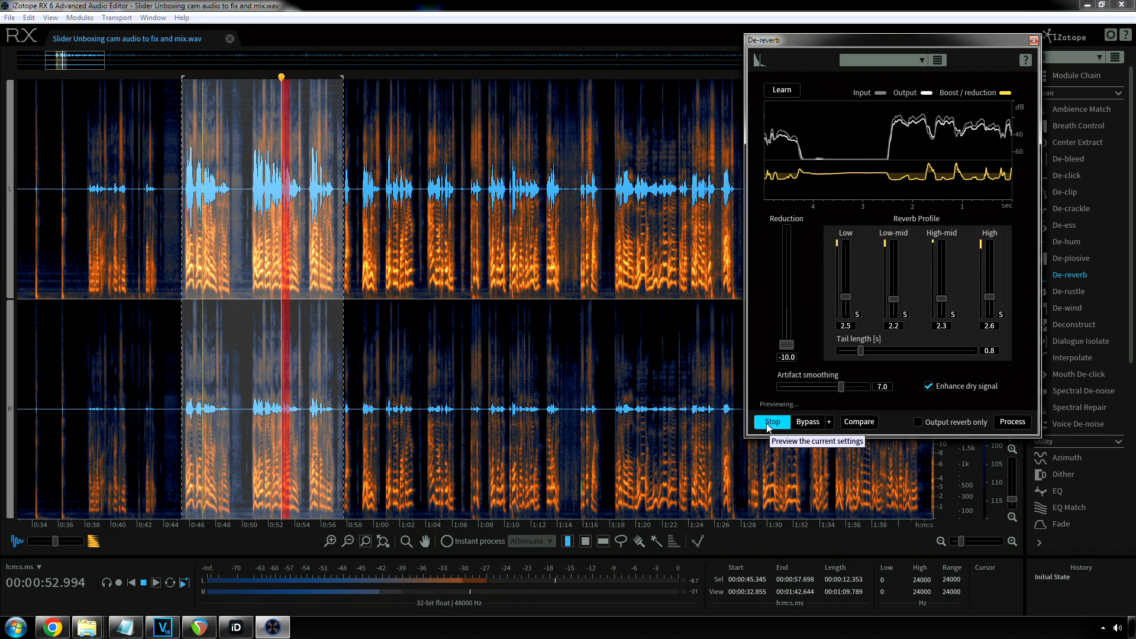
{"action": "left_click", "coordinate": [768, 423]}
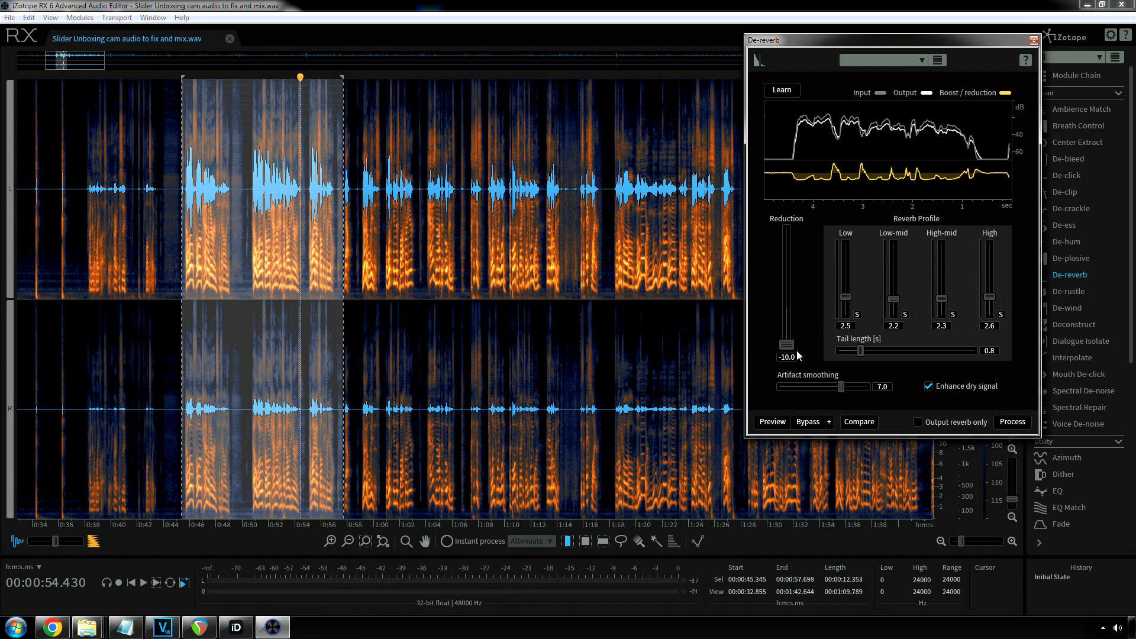
{"action": "left_click", "coordinate": [785, 357]}
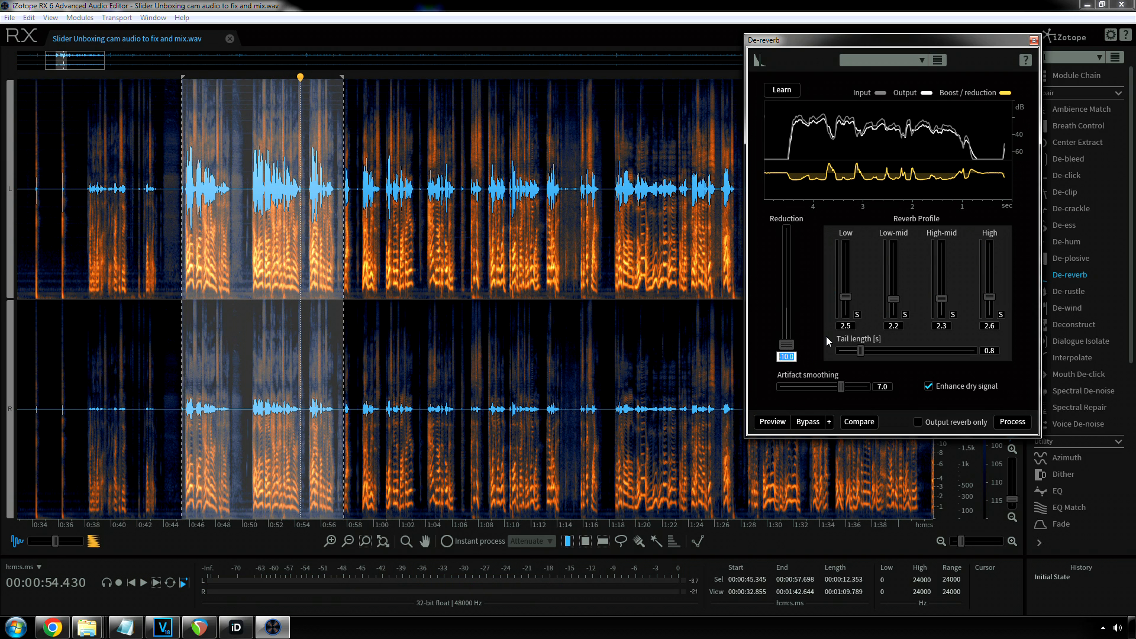
{"action": "type", "text": "12"}
{"action": "key", "text": "Return"}
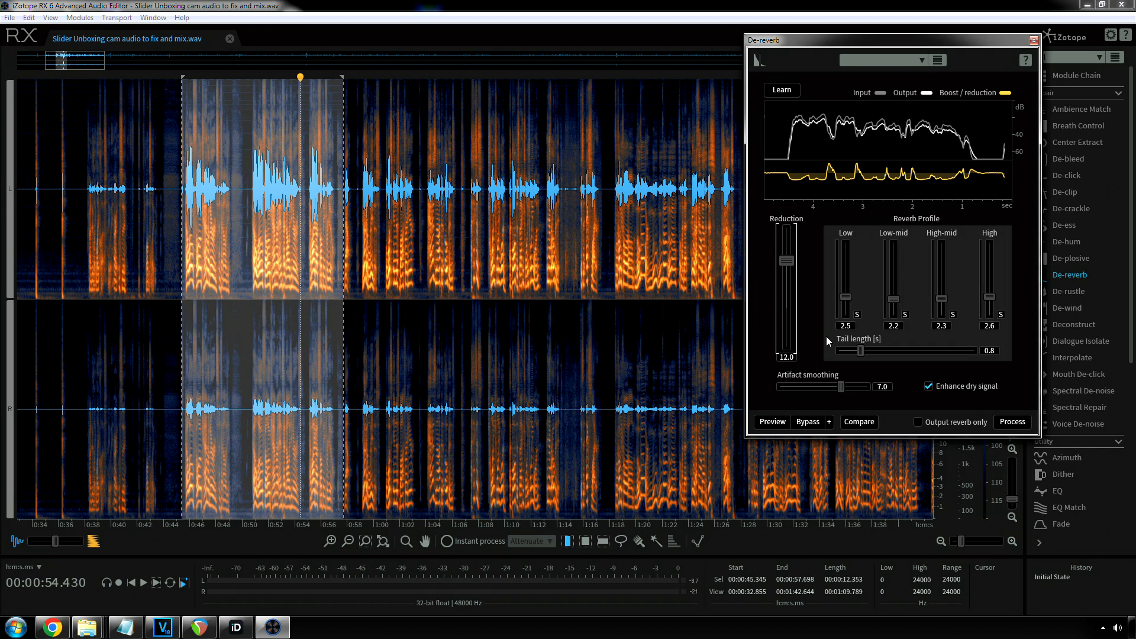
Step: Clear the passage selection and process the entire recording with De-reverb
{"action": "left_click", "coordinate": [460, 262]}
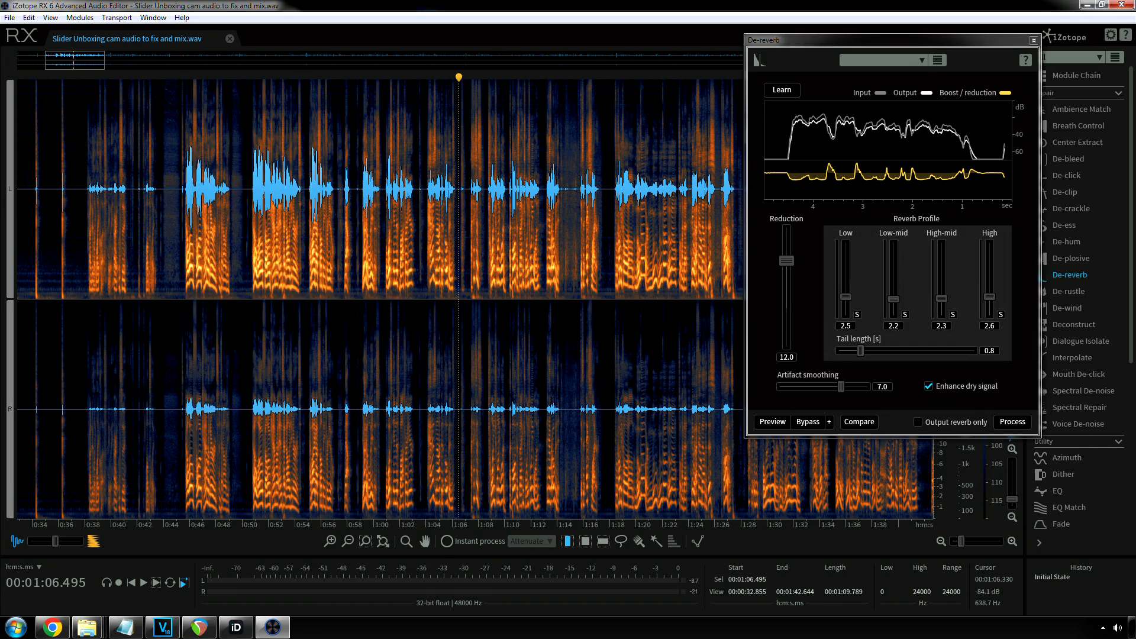
{"action": "scroll", "coordinate": [441, 263], "scroll_direction": "down", "scroll_amount": 6}
{"action": "scroll", "coordinate": [440, 262], "scroll_direction": "down", "scroll_amount": 2}
{"action": "left_click", "coordinate": [36, 195]}
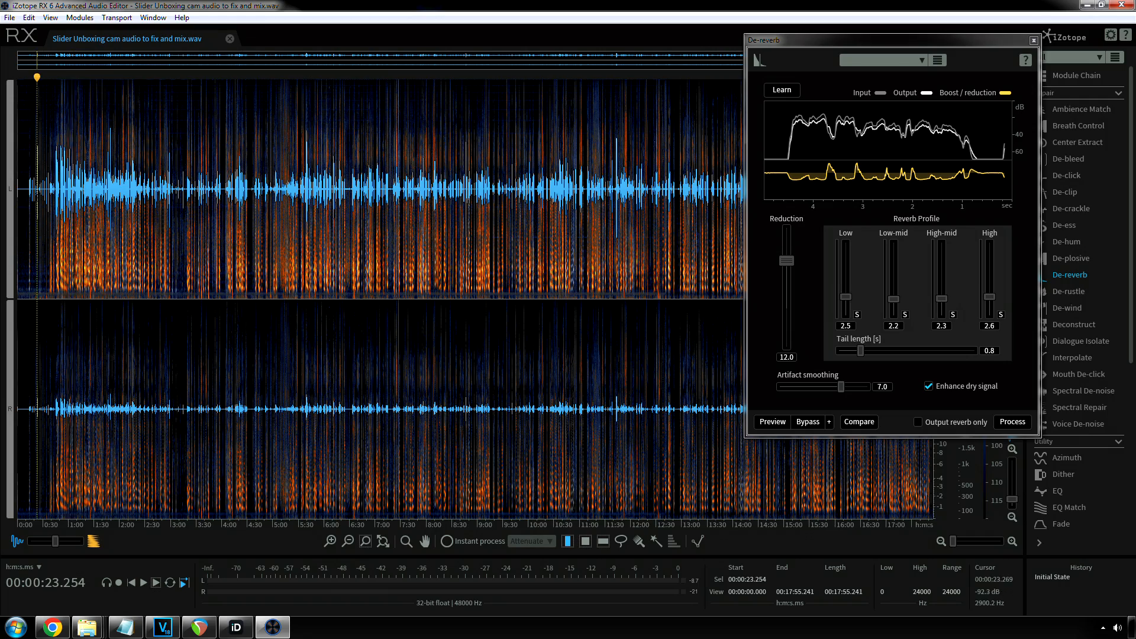
{"action": "scroll", "coordinate": [40, 195], "scroll_direction": "up", "scroll_amount": 4}
{"action": "left_click", "coordinate": [66, 195]}
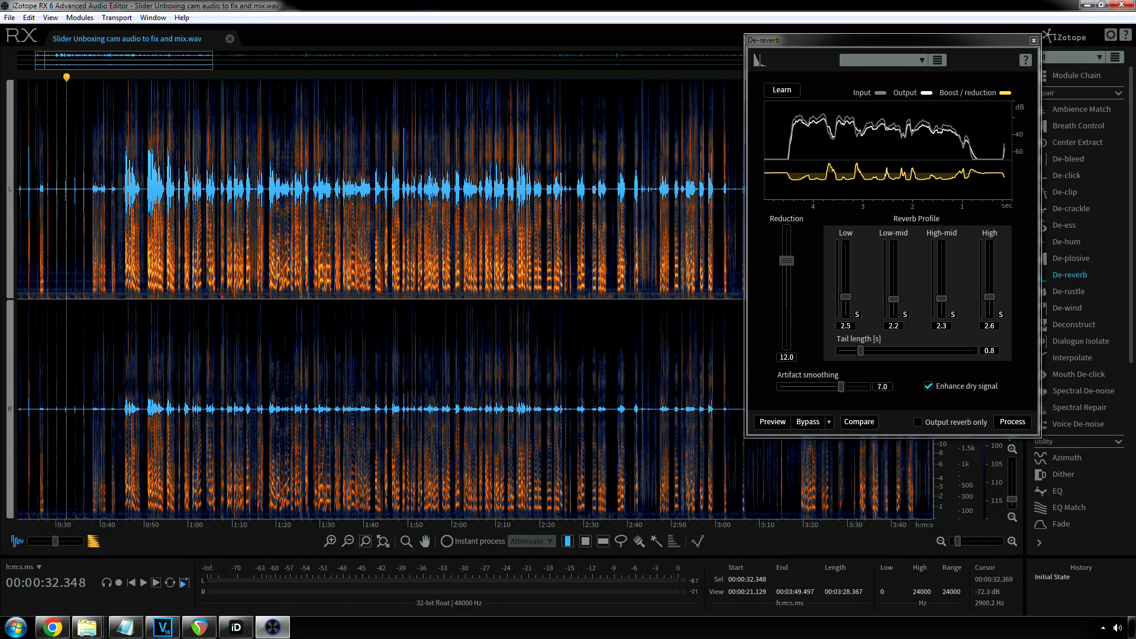
{"action": "scroll", "coordinate": [66, 195], "scroll_direction": "up", "scroll_amount": 3}
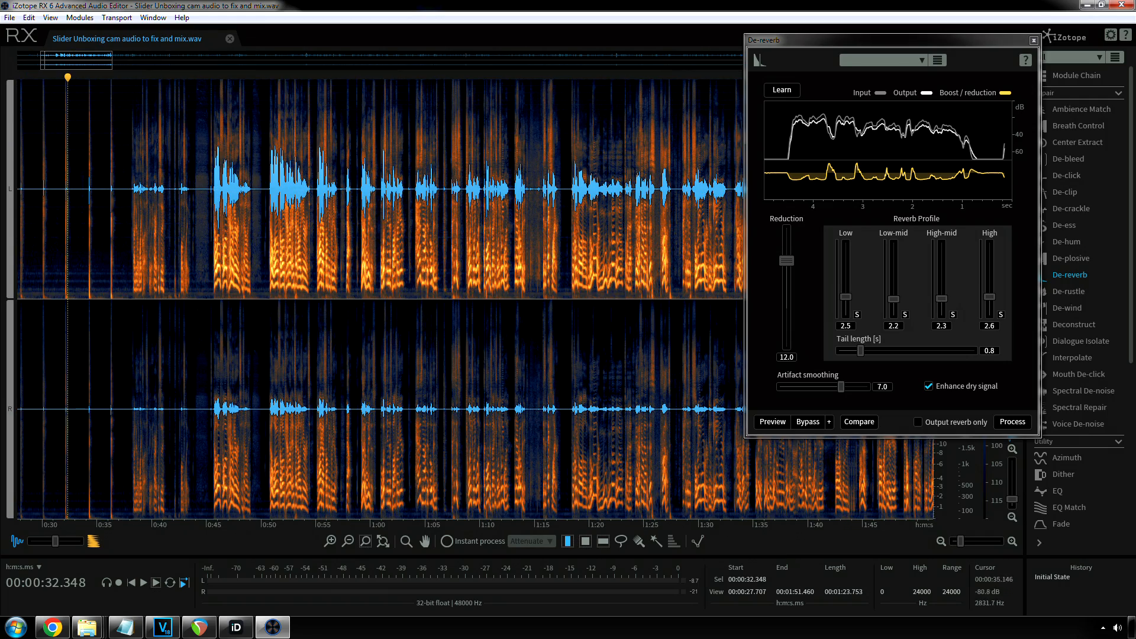
{"action": "scroll", "coordinate": [66, 196], "scroll_direction": "down", "scroll_amount": 3}
{"action": "left_click", "coordinate": [128, 195]}
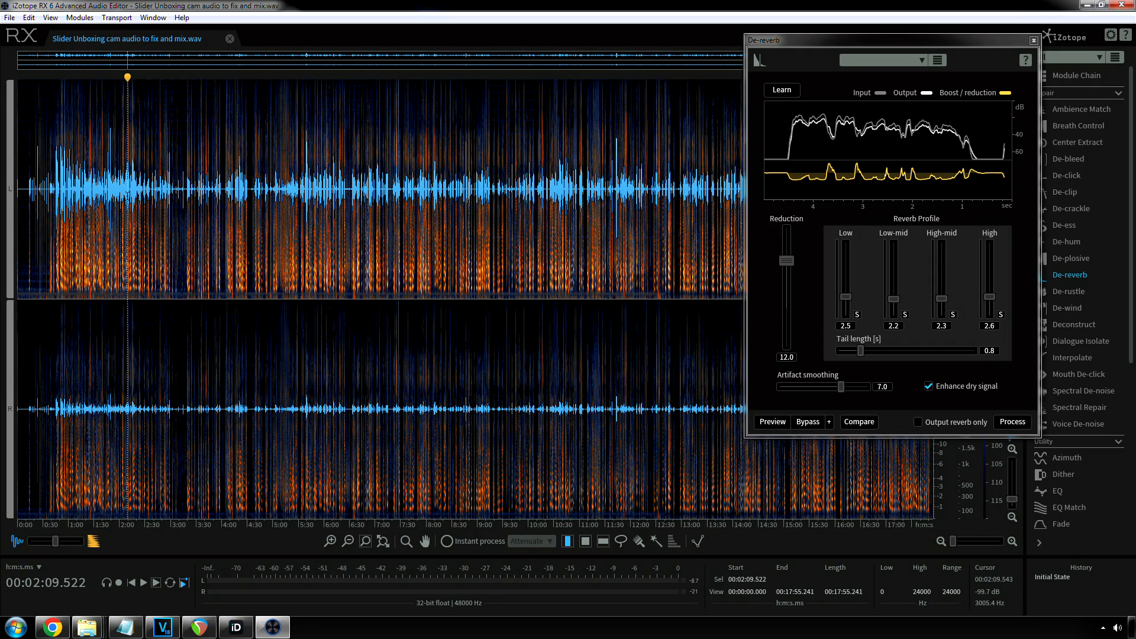
{"action": "left_click", "coordinate": [228, 195]}
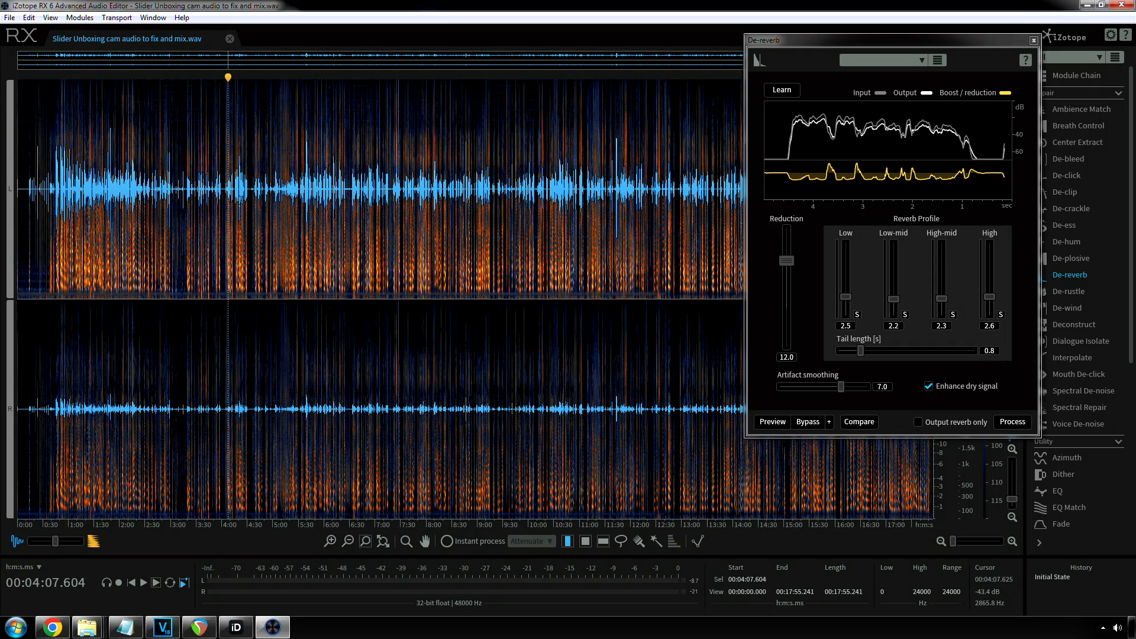
{"action": "left_click", "coordinate": [1005, 420]}
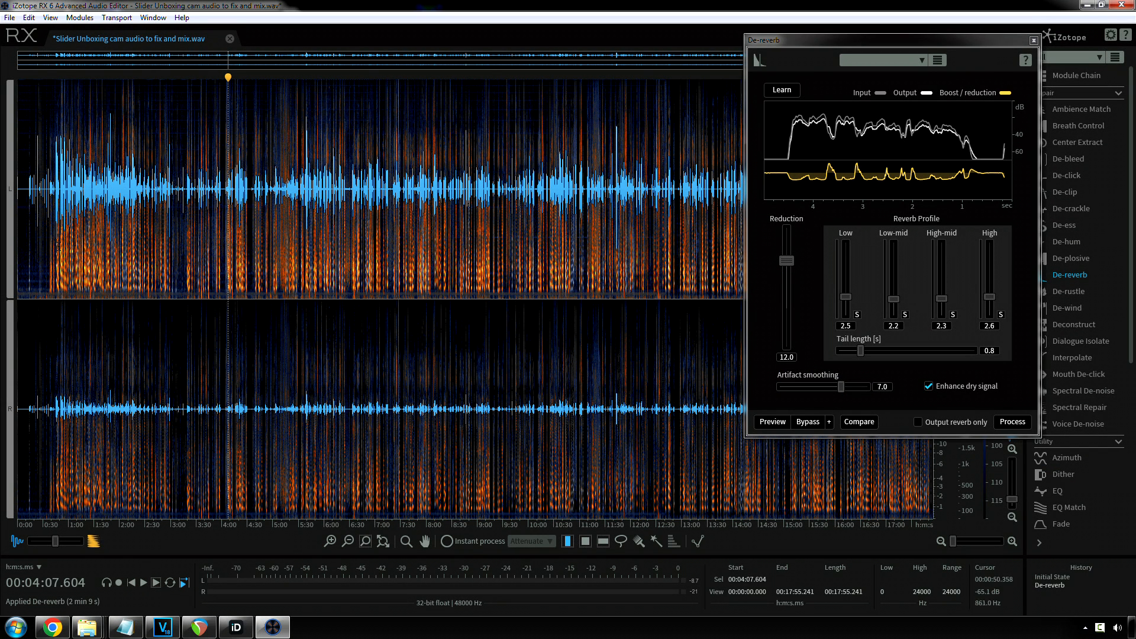
Step: Play the processed recording from about 49 seconds to check the reverb reduction
{"action": "left_click", "coordinate": [59, 249]}
{"action": "key", "text": "space"}
{"action": "scroll", "coordinate": [60, 249], "scroll_direction": "up", "scroll_amount": 8}
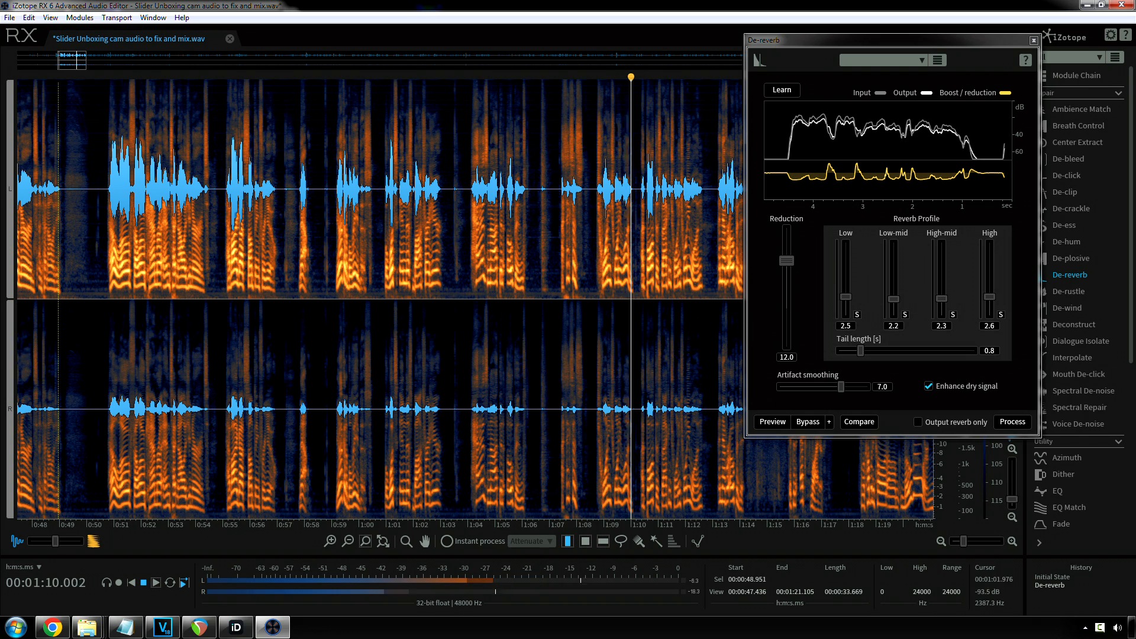
{"action": "left_click", "coordinate": [597, 432]}
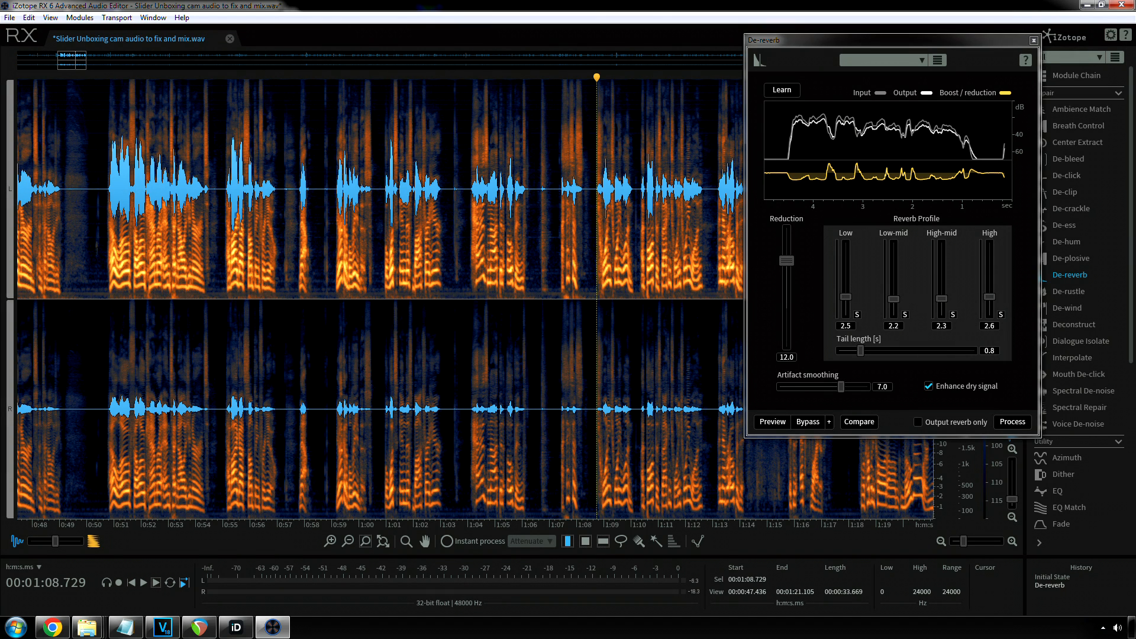
Step: Switch to REAPER and replace the original item on track 1 with "Slider Unboxing cam audio to fix and mix de-reverb.wav", aligned to the project start
{"action": "left_click", "coordinate": [274, 249]}
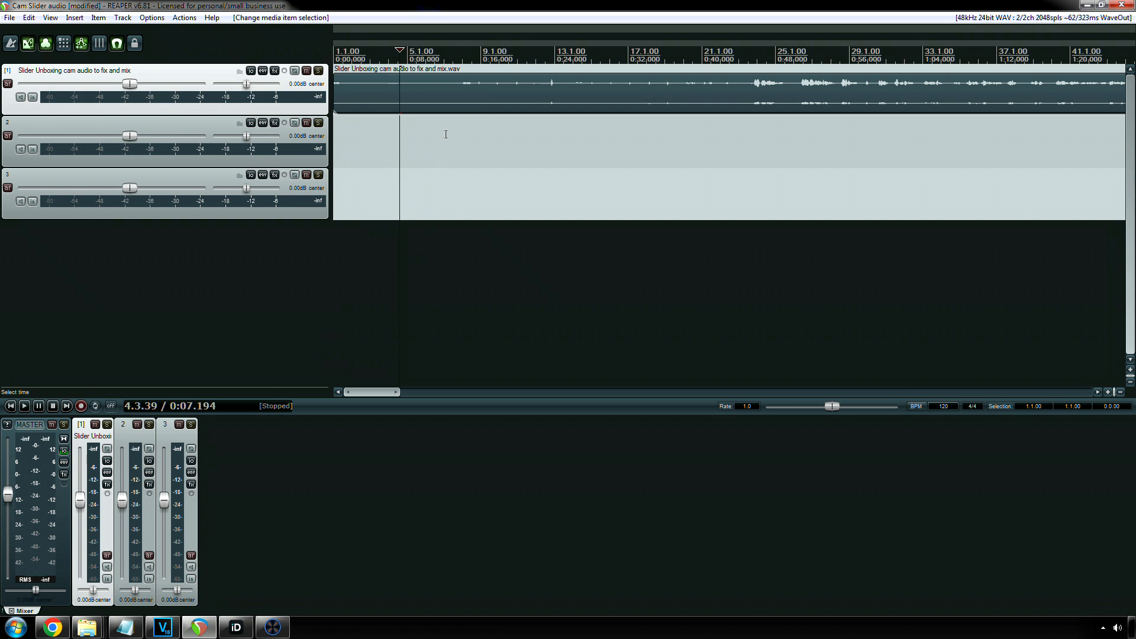
{"action": "key", "text": "Delete"}
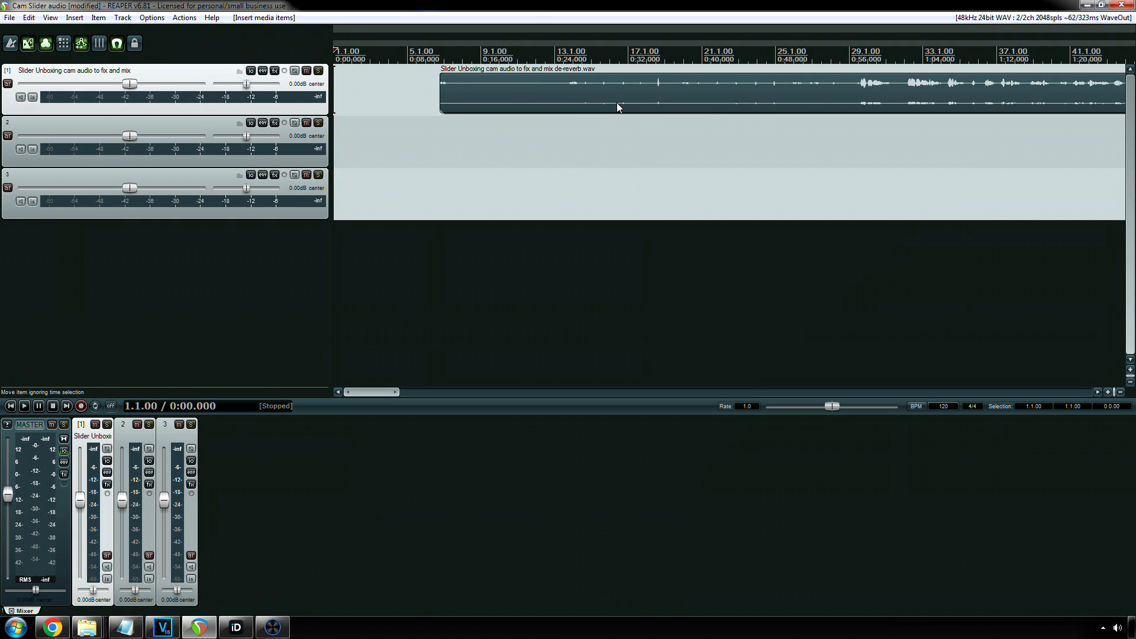
{"action": "left_click_drag", "start_coordinate": [617, 106], "coordinate": [511, 106]}
{"action": "scroll", "coordinate": [482, 136], "scroll_direction": "down", "scroll_amount": 8}
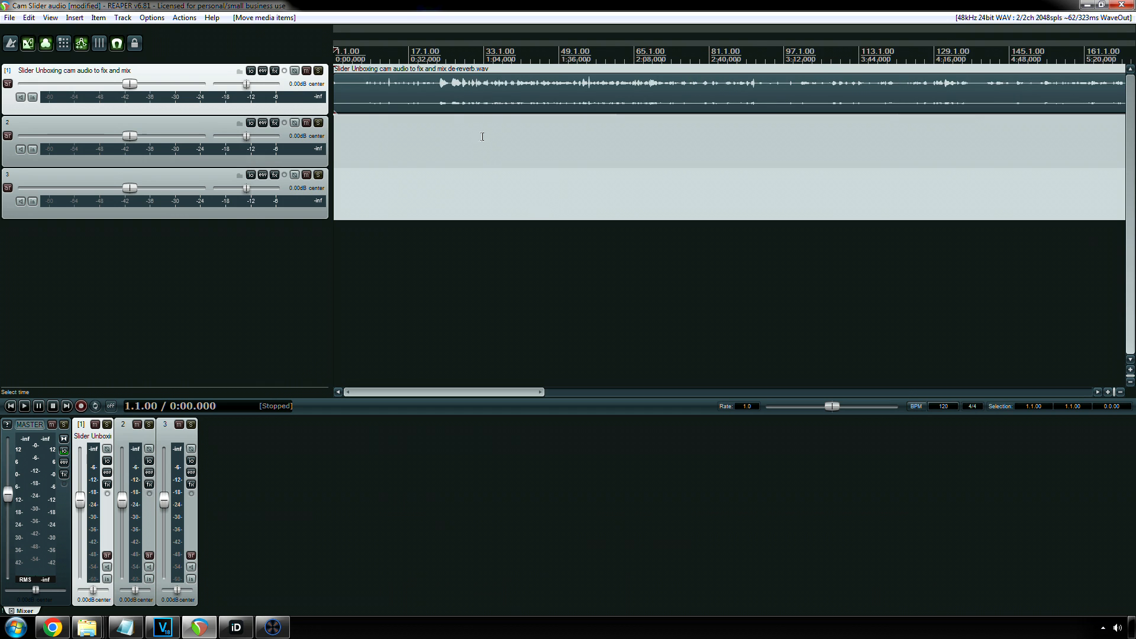
Step: Play the de-reverbed recording from about 0:47 in the project
{"action": "left_click", "coordinate": [372, 143]}
{"action": "left_click", "coordinate": [362, 140]}
{"action": "key", "text": "space"}
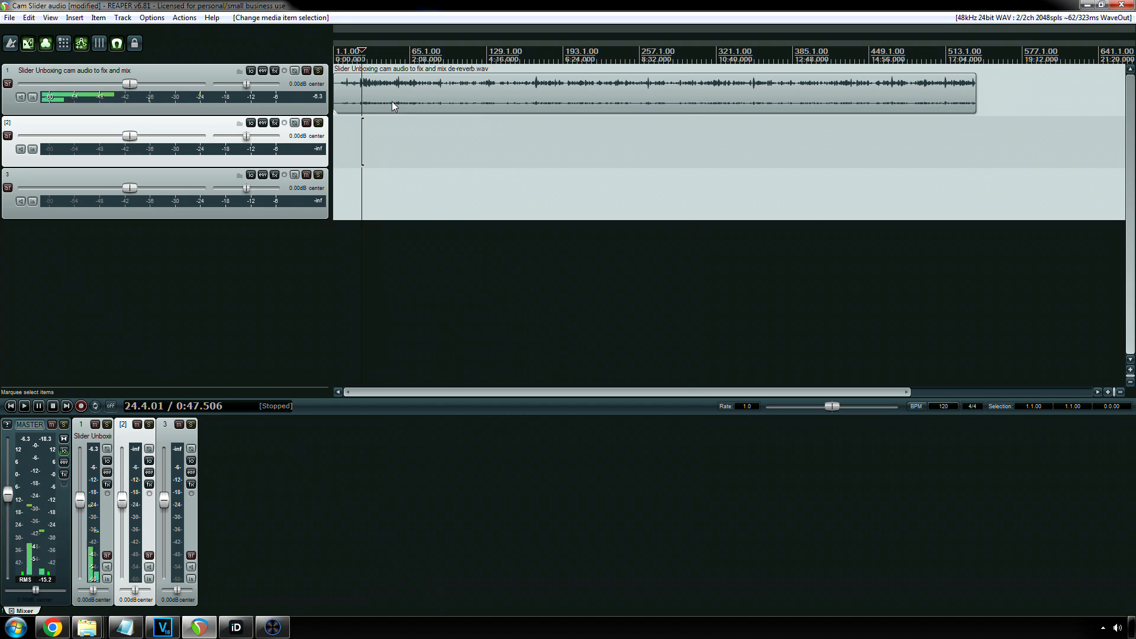
Step: Set the take channel mode of the de-reverbed item to Mono (left)
{"action": "right_click", "coordinate": [381, 93]}
{"action": "mouse_move", "coordinate": [429, 99]}
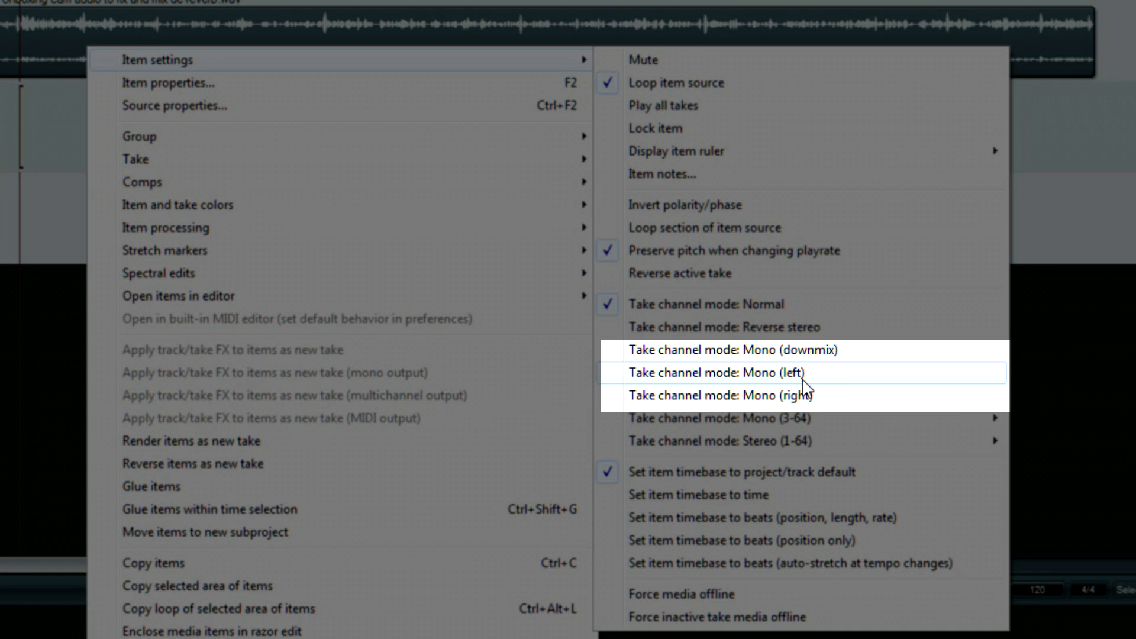
{"action": "left_click", "coordinate": [803, 379]}
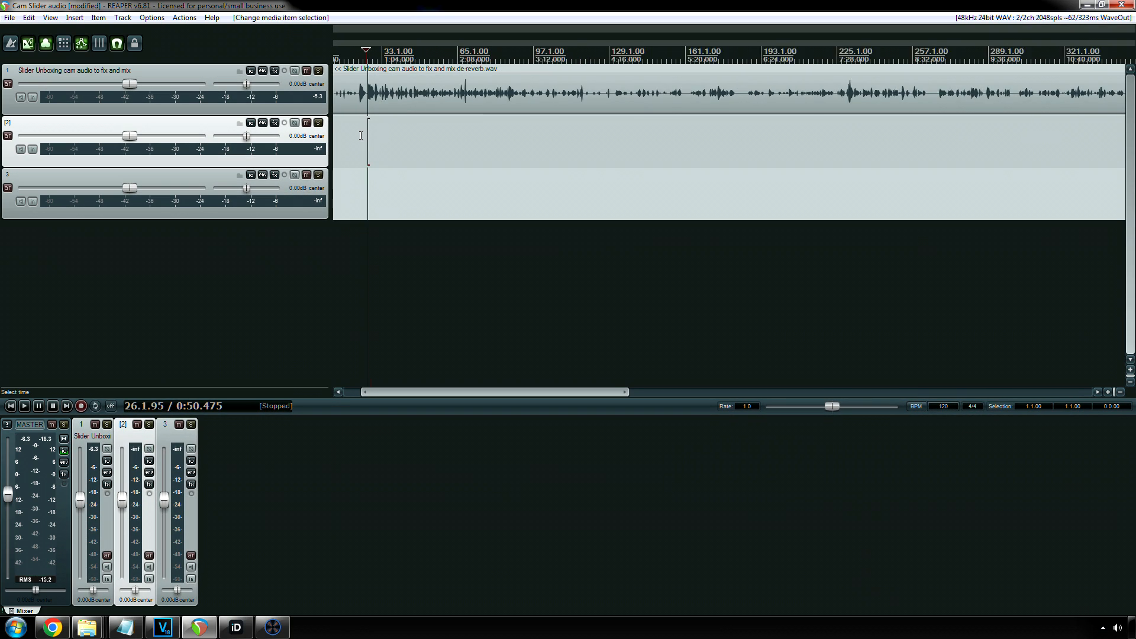
Step: Play the mono de-reverbed item from about 0:50 and save the project
{"action": "scroll", "coordinate": [362, 136], "scroll_direction": "up", "scroll_amount": 3}
{"action": "key", "text": "space"}
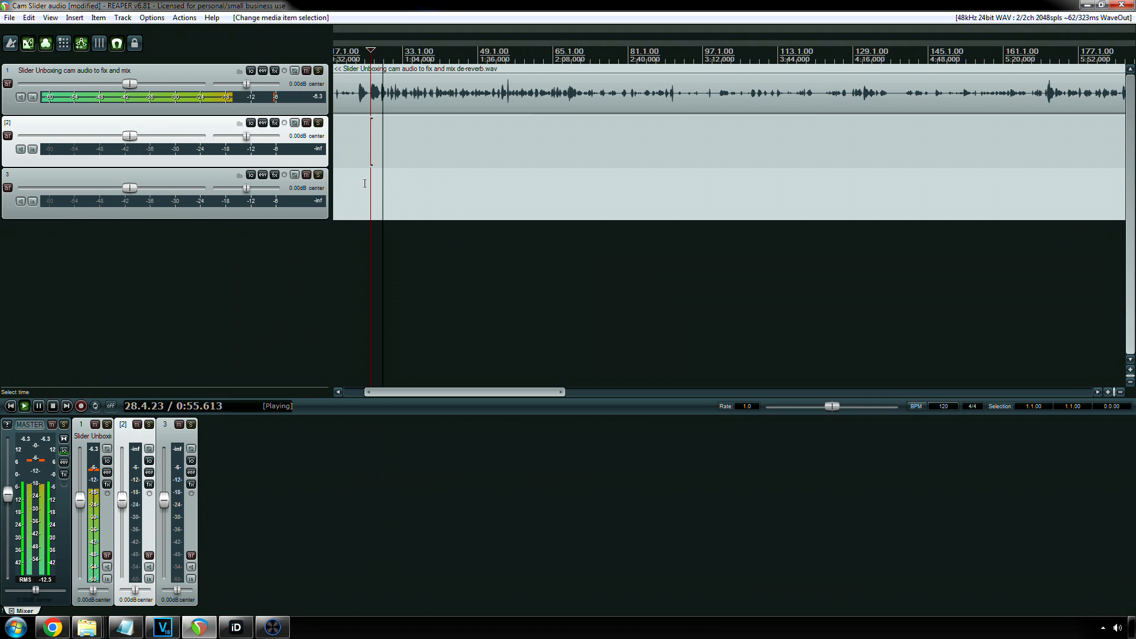
{"action": "key", "text": "space"}
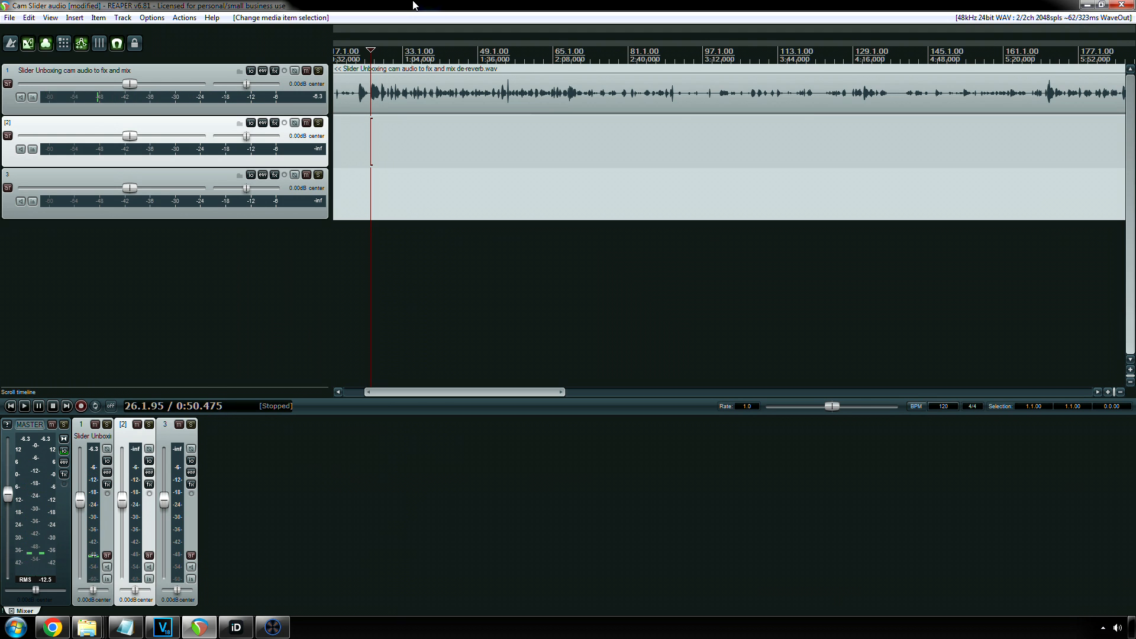
{"action": "key", "text": "ctrl+s"}
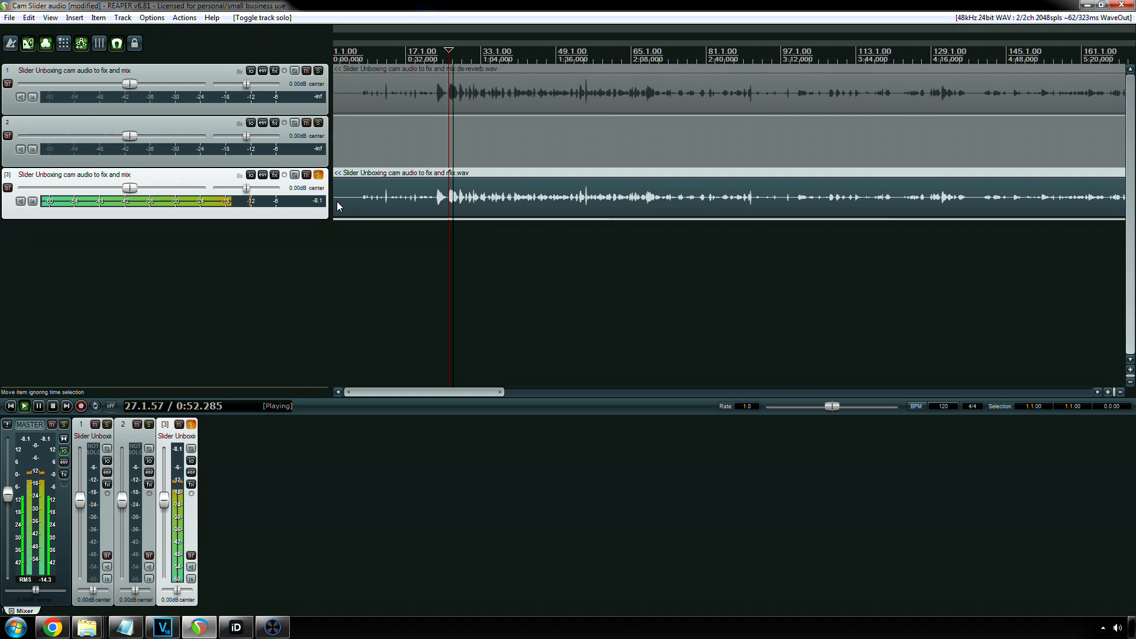
Step: Move the solo from the original recording on track 3 to the de-reverbed track 1 to compare them
{"action": "left_click", "coordinate": [318, 176]}
{"action": "left_click", "coordinate": [318, 71]}
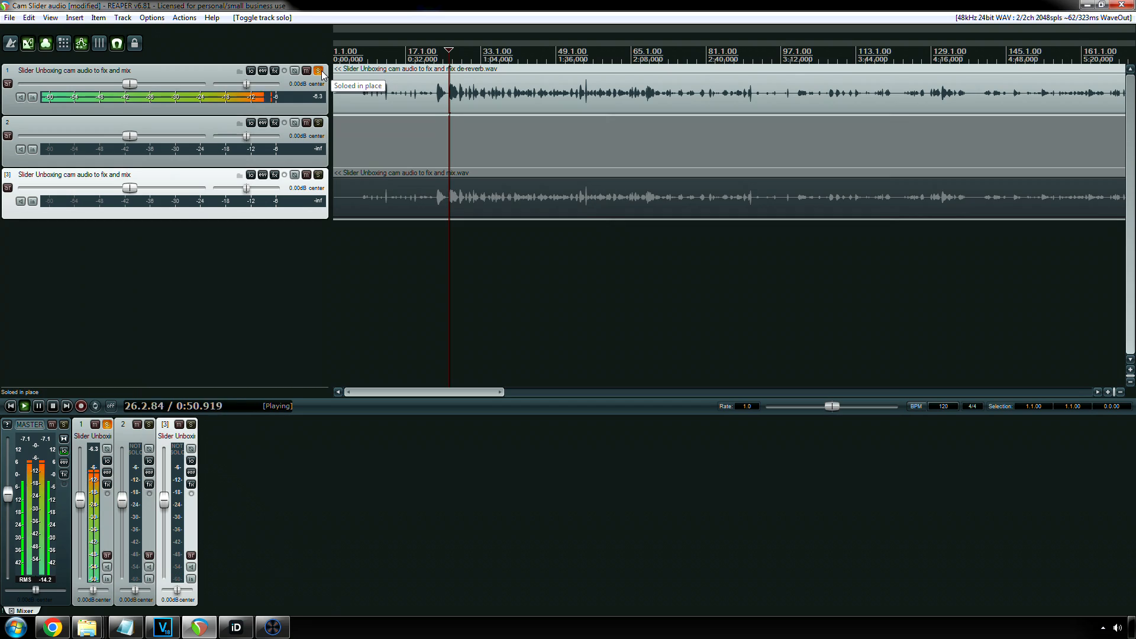